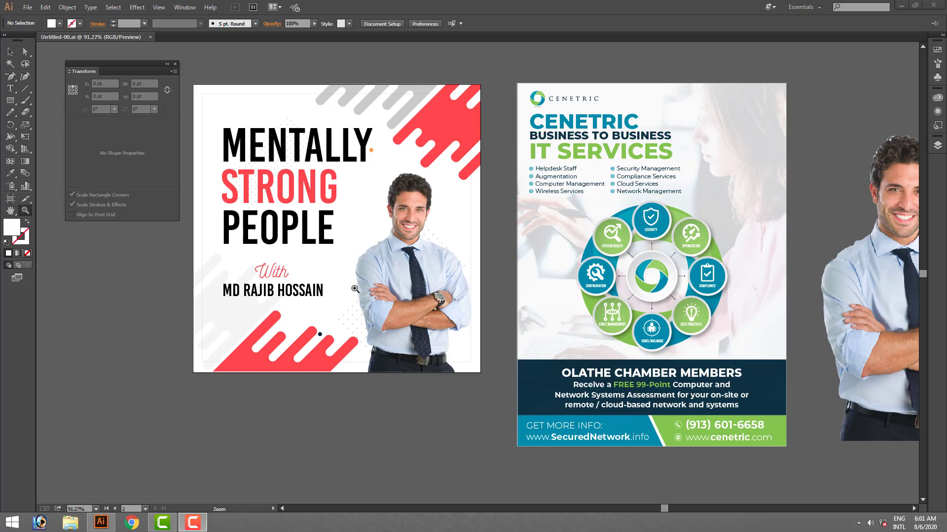
Step: Select all artwork of the "Mentally Strong People" design and fit its artboard to the selected art
{"action": "left_click", "coordinate": [10, 51]}
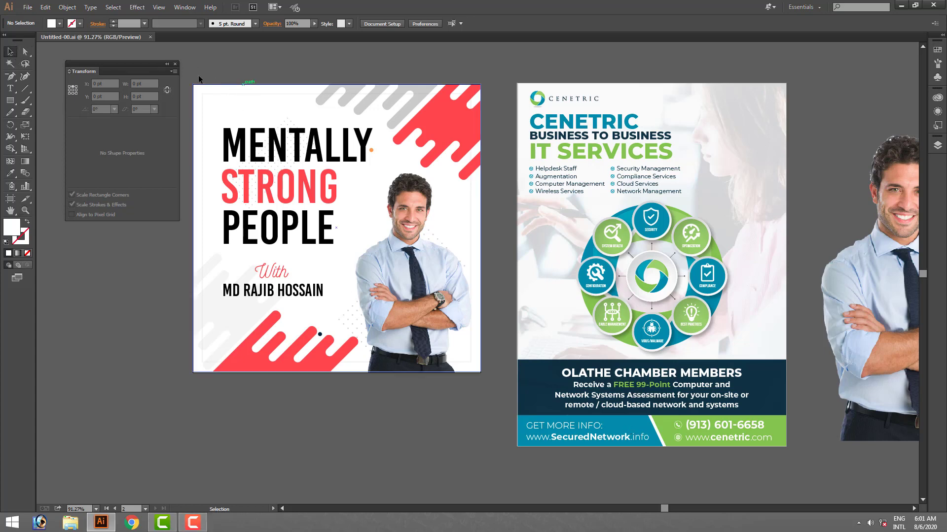
{"action": "key", "text": "ctrl+a"}
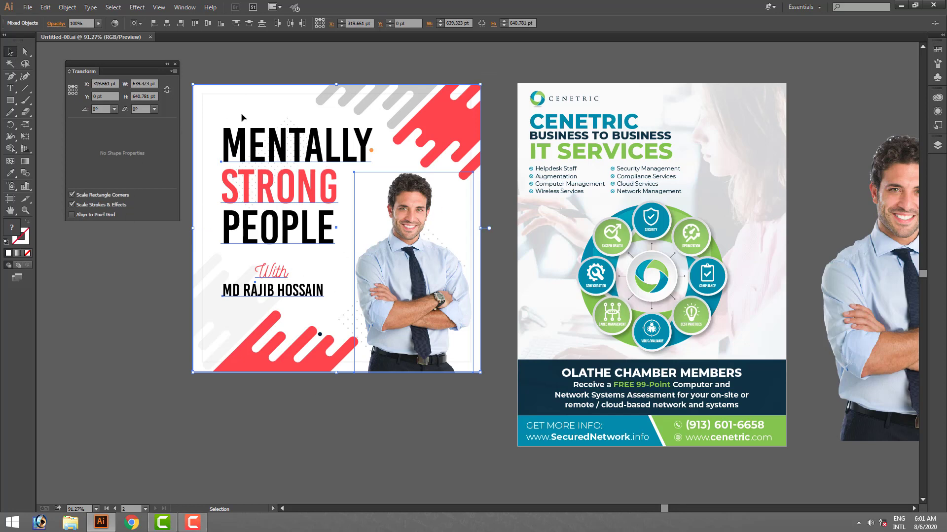
{"action": "left_click", "coordinate": [67, 7]}
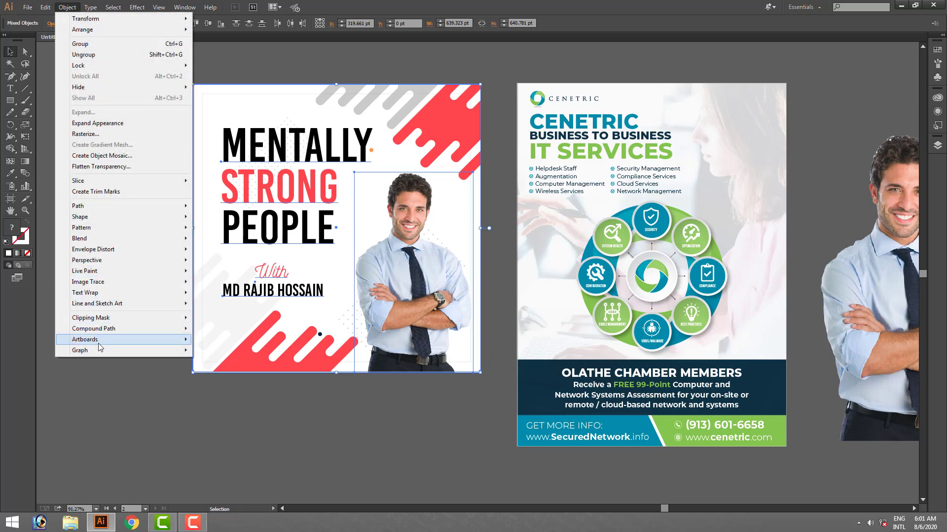
{"action": "mouse_move", "coordinate": [101, 340]}
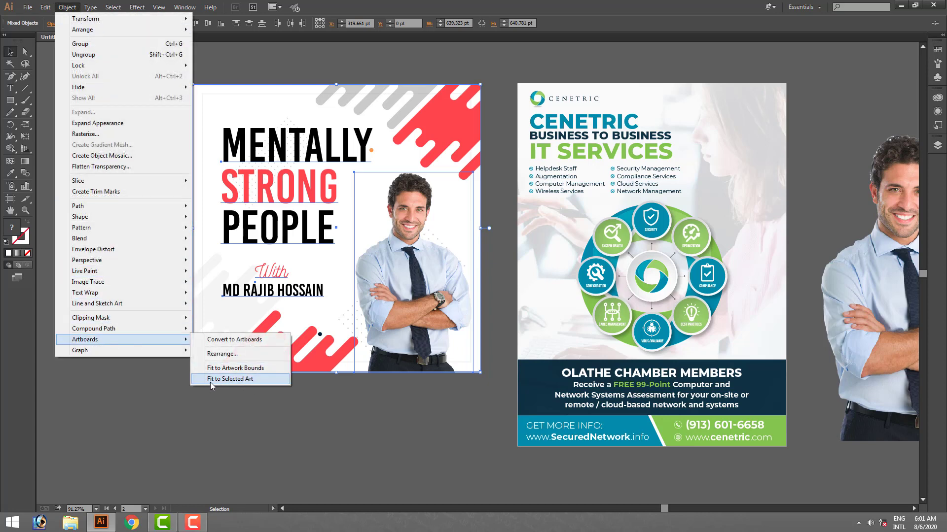
{"action": "left_click", "coordinate": [245, 379]}
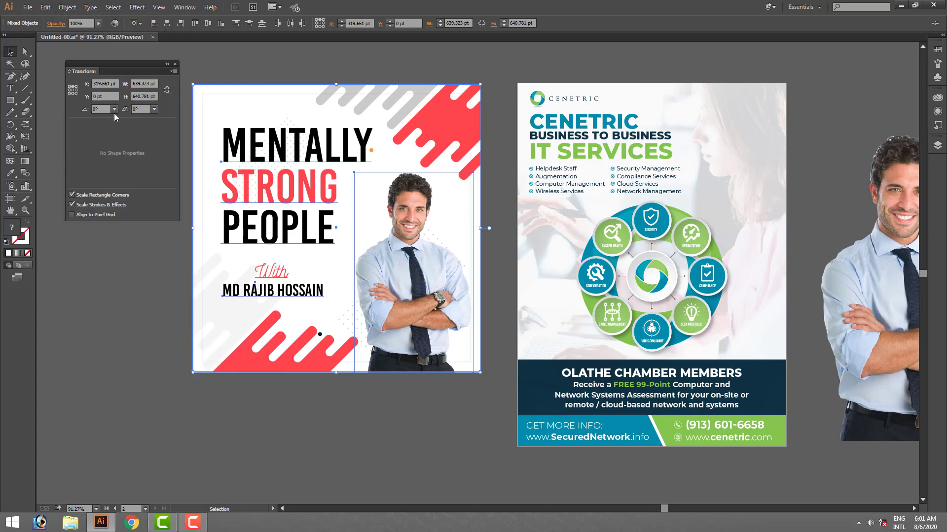
{"action": "left_click", "coordinate": [67, 7]}
{"action": "mouse_move", "coordinate": [129, 180]}
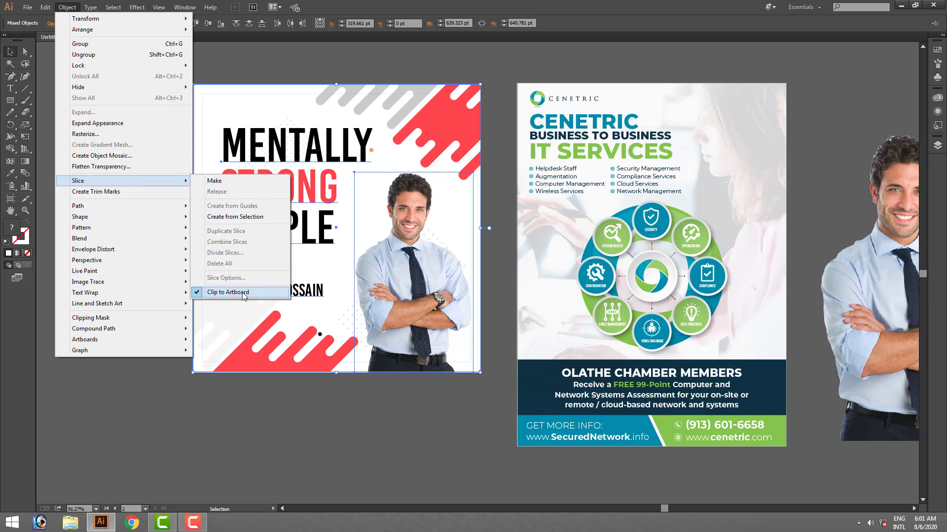
{"action": "left_click", "coordinate": [302, 395]}
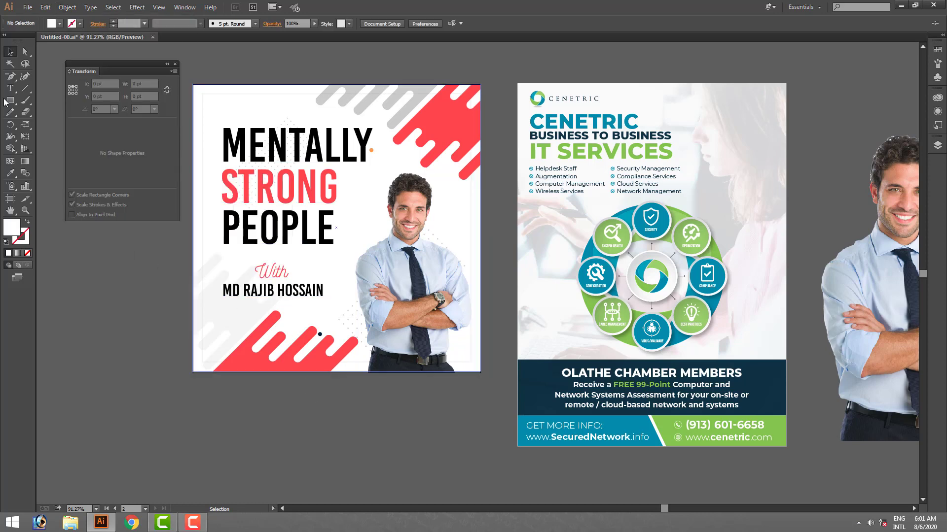
{"action": "left_click", "coordinate": [31, 203]}
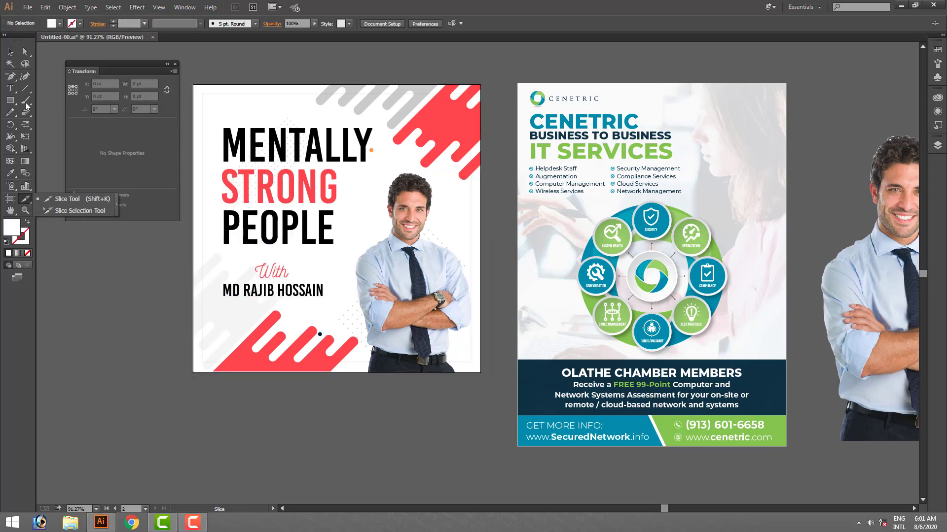
{"action": "left_click", "coordinate": [10, 52]}
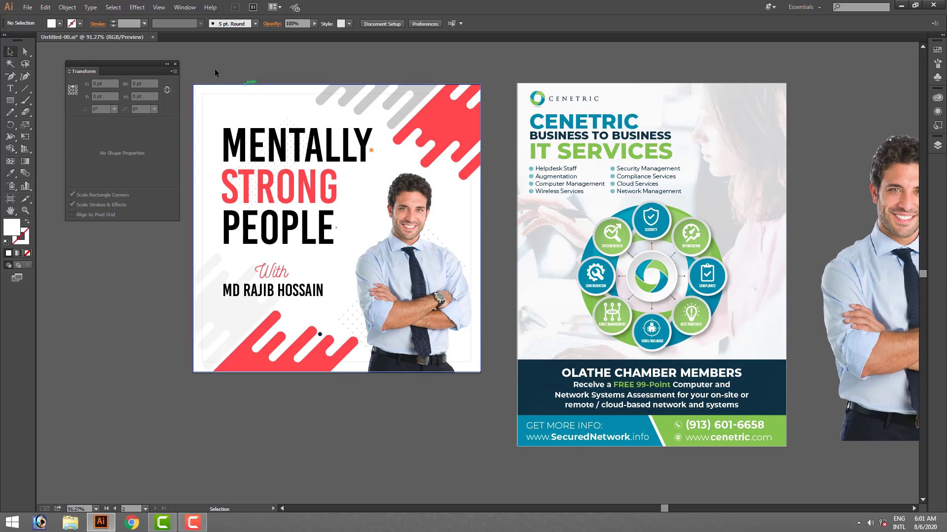
Step: Select the square design's artwork and draw a slice about 343 by 271 pt around the "MENTALLY STRONG PEOPLE" headline
{"action": "left_click_drag", "start_coordinate": [197, 68], "coordinate": [498, 418]}
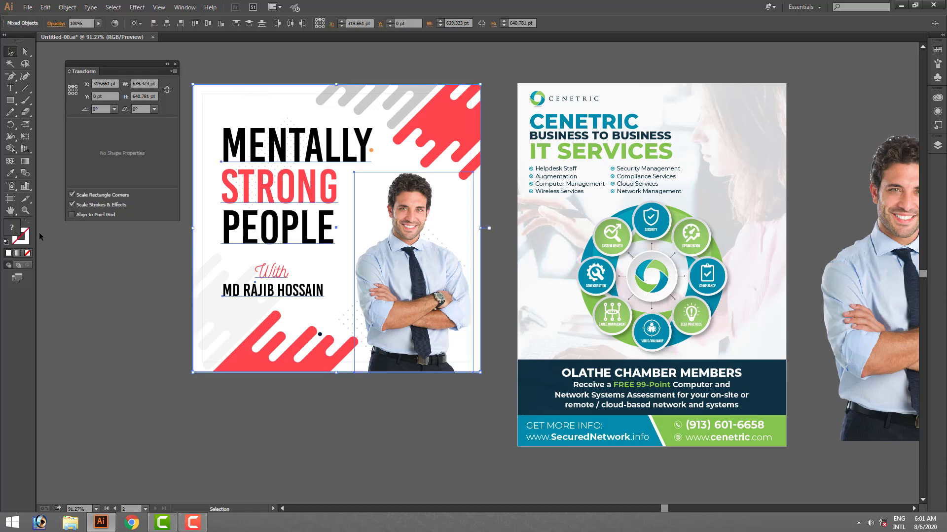
{"action": "left_click_drag", "start_coordinate": [25, 199], "coordinate": [69, 200]}
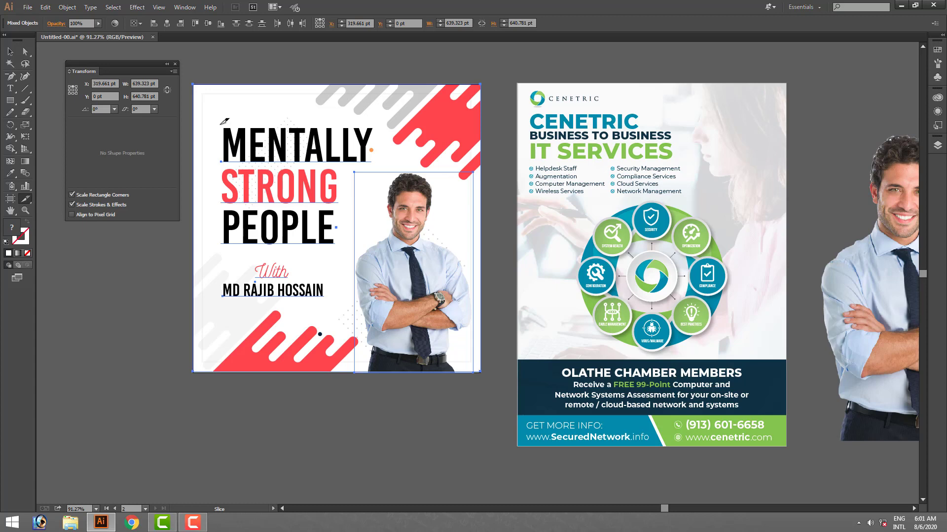
{"action": "left_click_drag", "start_coordinate": [224, 121], "coordinate": [375, 245]}
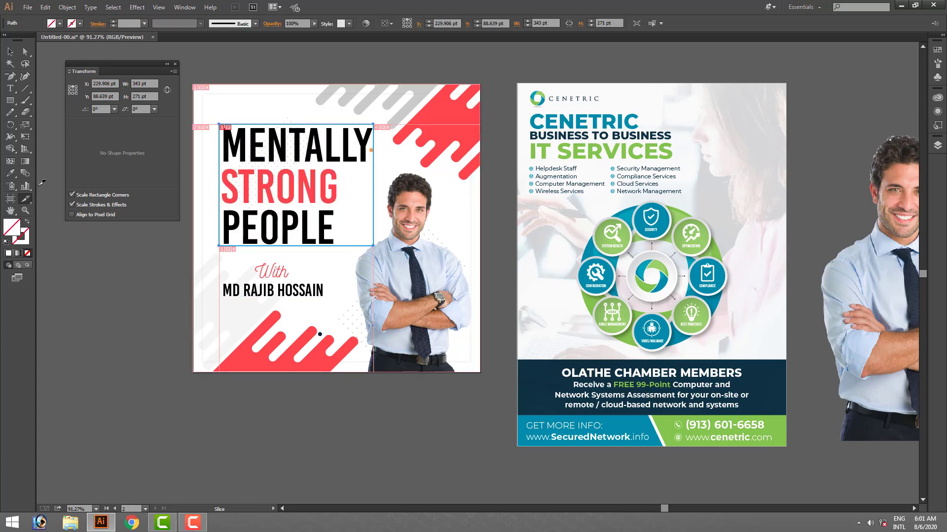
Step: Adjust the top and left edges of the headline slice to make it about 342 by 274 pt
{"action": "left_click_drag", "start_coordinate": [27, 201], "coordinate": [51, 213]}
{"action": "mouse_move", "coordinate": [291, 125]}
{"action": "left_mouse_down"}
{"action": "mouse_move", "coordinate": [290, 97]}
{"action": "mouse_move", "coordinate": [290, 123]}
{"action": "left_mouse_up"}
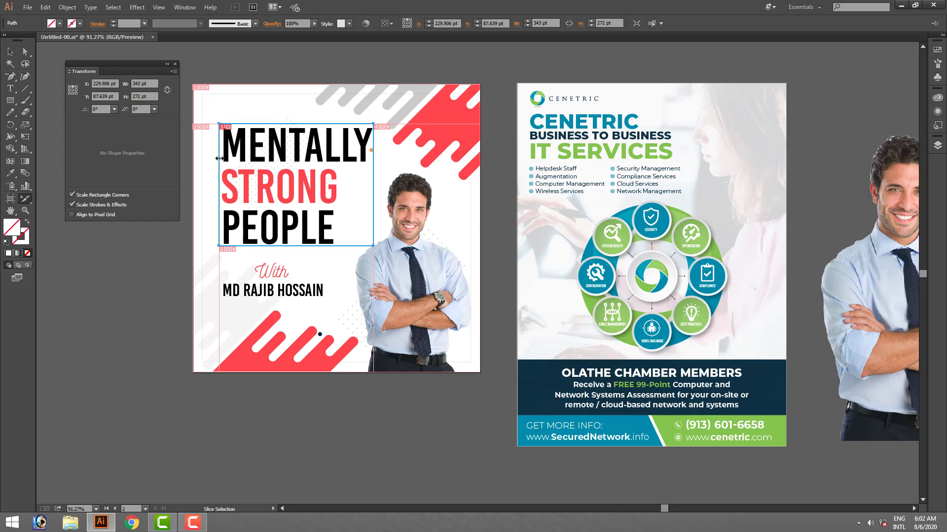
{"action": "mouse_move", "coordinate": [220, 163]}
{"action": "left_mouse_down"}
{"action": "mouse_move", "coordinate": [201, 162]}
{"action": "mouse_move", "coordinate": [220, 179]}
{"action": "left_mouse_up"}
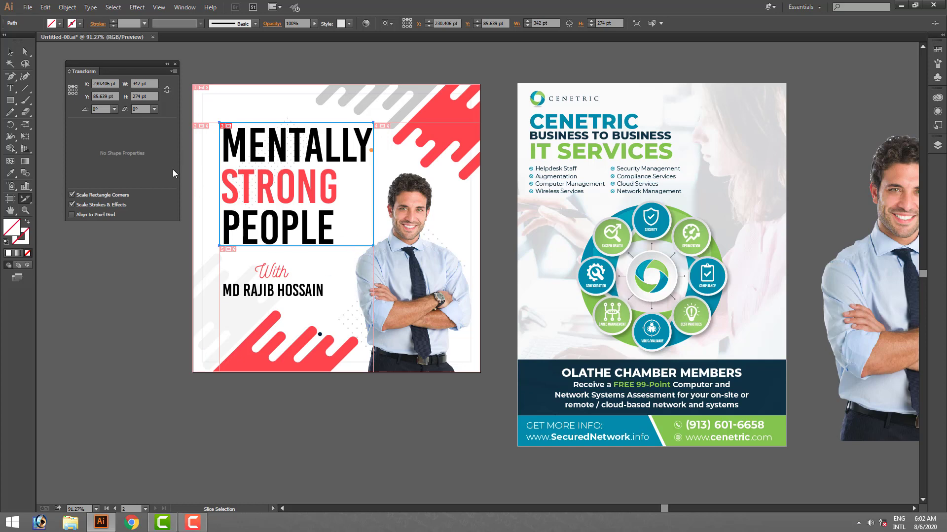
Step: Open Save for Web and configure it to export only the selected slices in JPEG format
{"action": "left_click", "coordinate": [28, 7]}
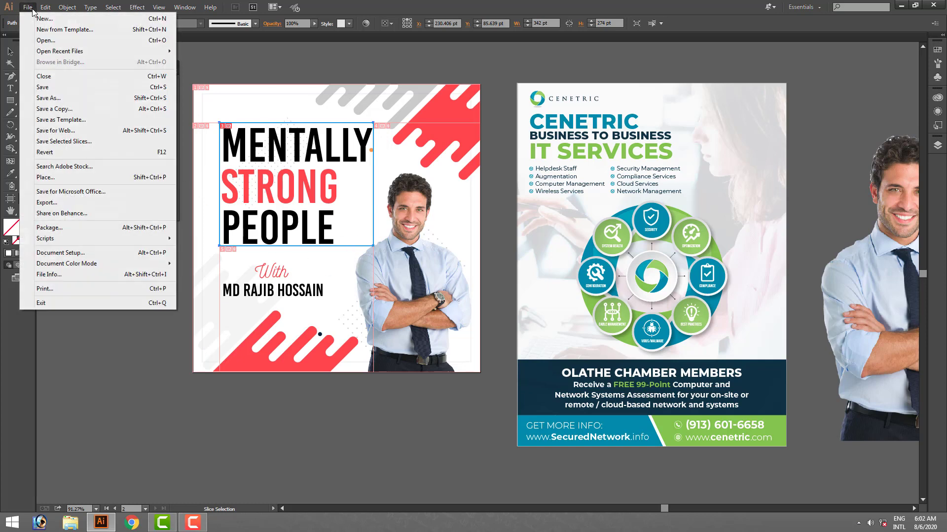
{"action": "left_click", "coordinate": [62, 131]}
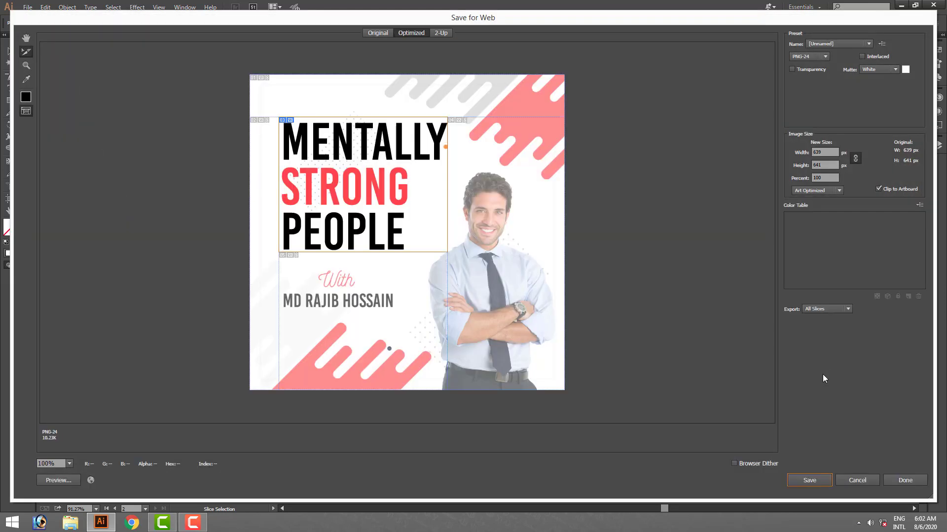
{"action": "left_click", "coordinate": [829, 308]}
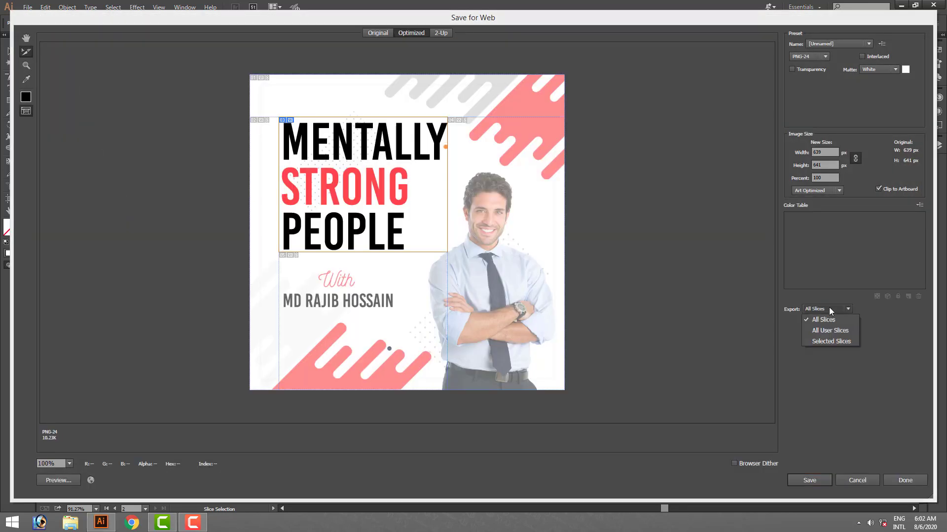
{"action": "left_click", "coordinate": [811, 341]}
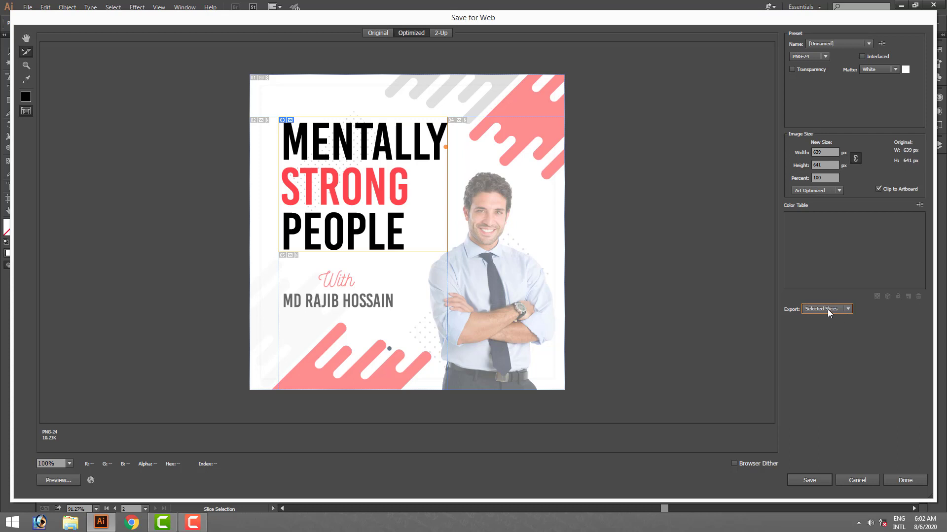
{"action": "left_click", "coordinate": [807, 58]}
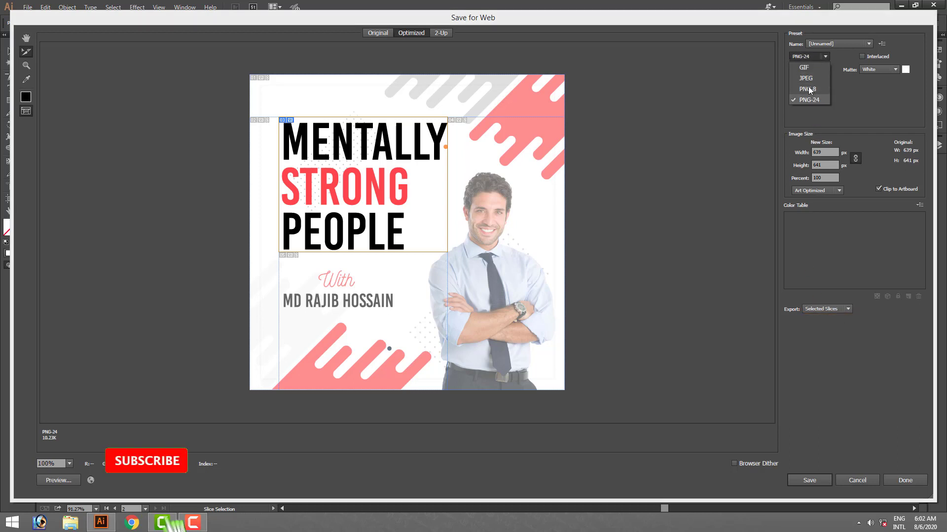
{"action": "left_click", "coordinate": [859, 90]}
{"action": "left_click", "coordinate": [819, 56]}
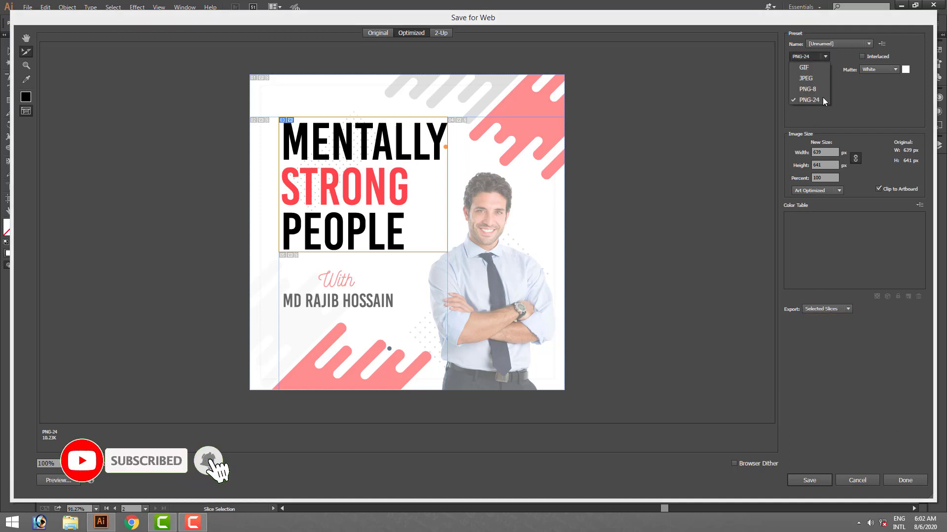
{"action": "left_click", "coordinate": [803, 75]}
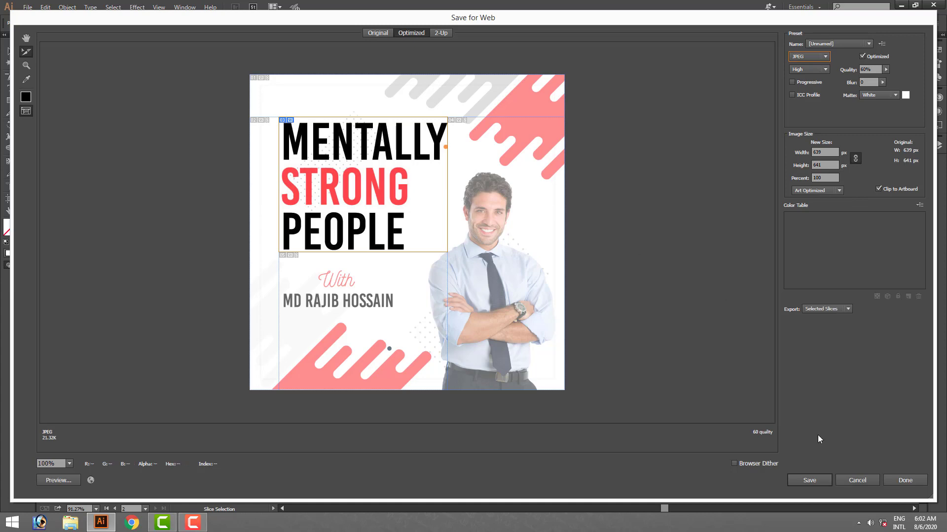
Step: Save the selected slice to the Desktop under the file name 0000
{"action": "left_click", "coordinate": [807, 477]}
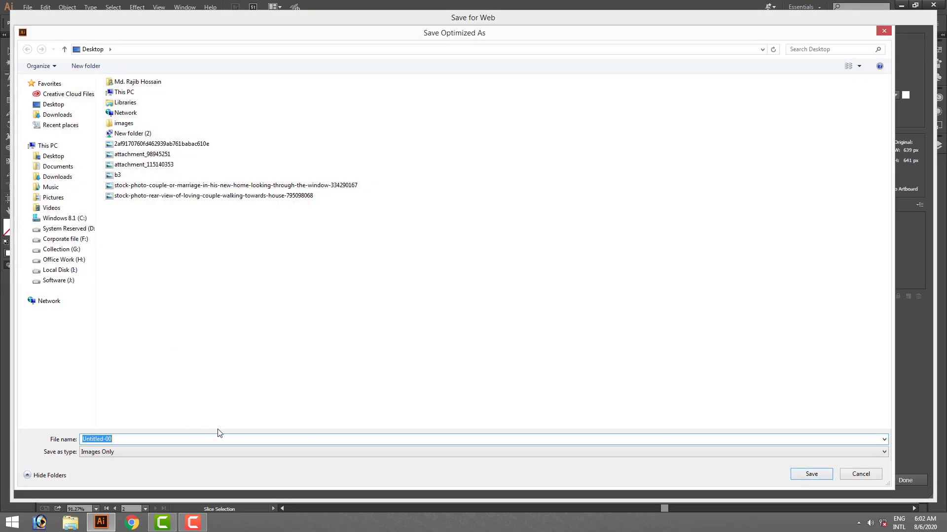
{"action": "type", "text": "0000"}
{"action": "left_click", "coordinate": [811, 474]}
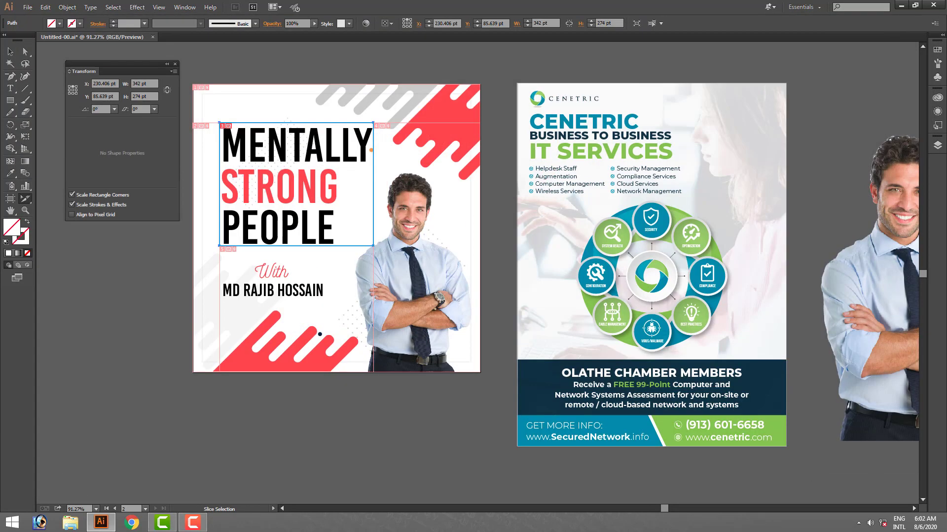
Step: Switch to the desktop and open the images folder to check the exported headline image
{"action": "left_click", "coordinate": [901, 6]}
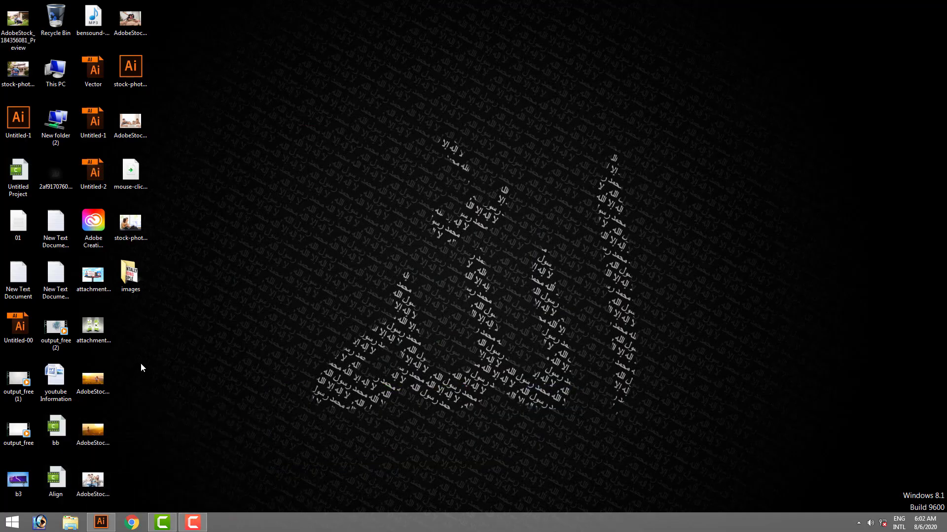
{"action": "double_click", "coordinate": [130, 274]}
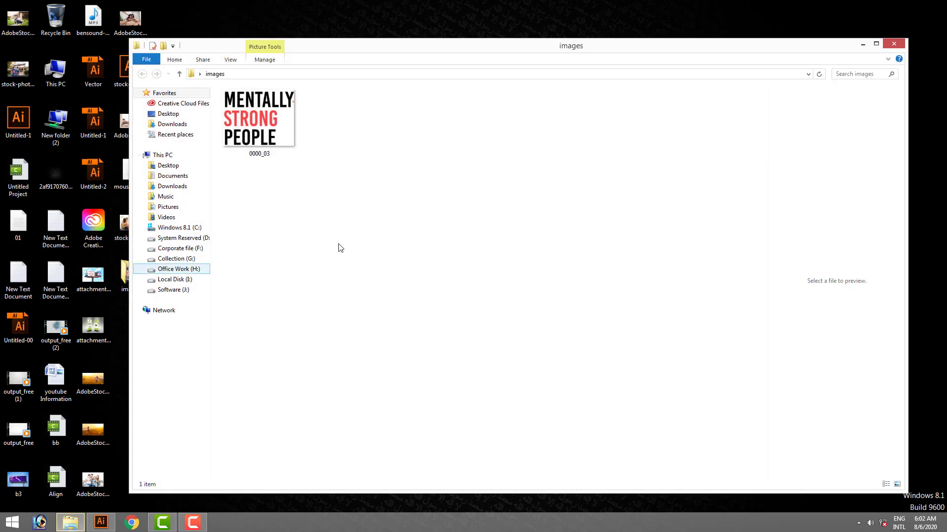
{"action": "left_click", "coordinate": [277, 143]}
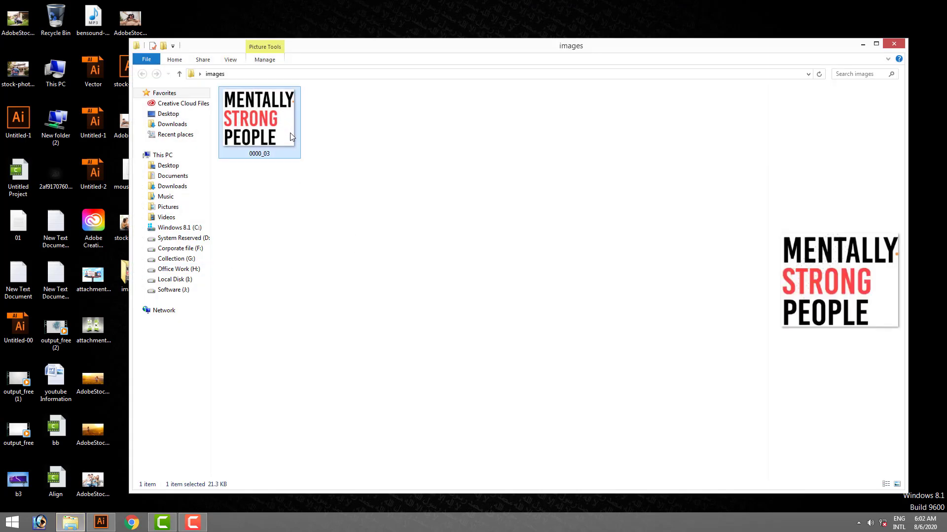
{"action": "left_click", "coordinate": [102, 522]}
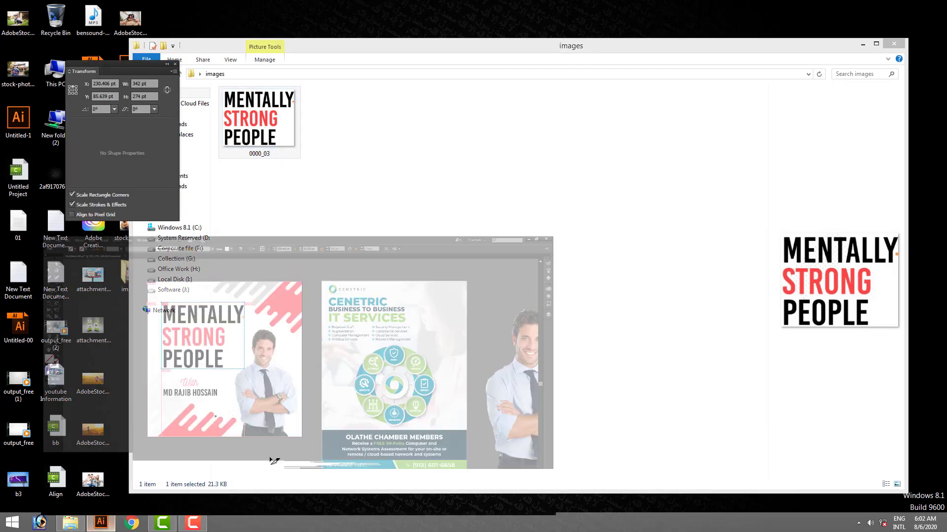
{"action": "left_click", "coordinate": [899, 5]}
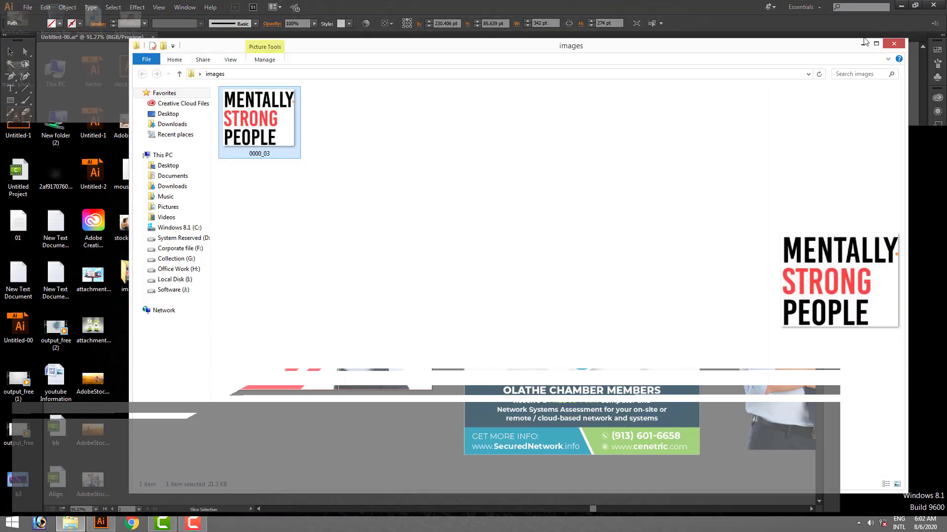
Step: Preview the exported 0000_03 image in Windows Photo Viewer and close the viewer
{"action": "right_click", "coordinate": [289, 124]}
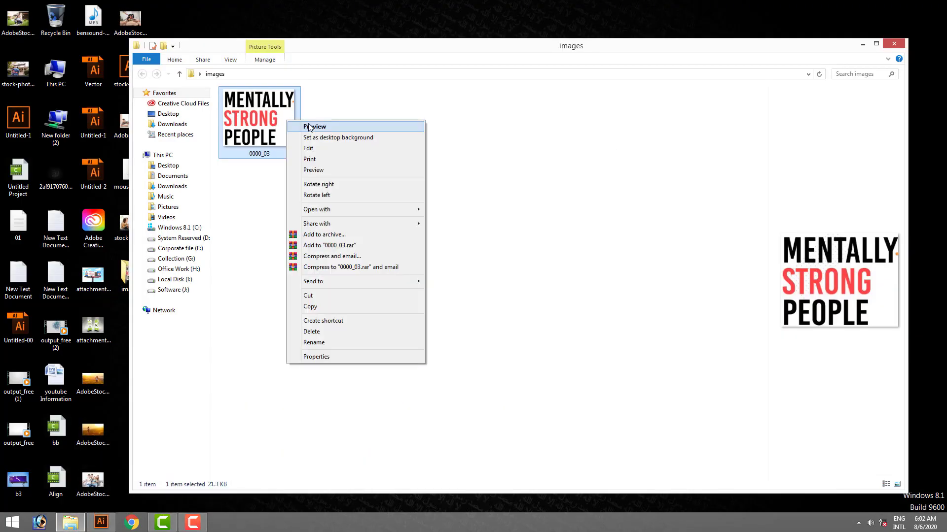
{"action": "left_click", "coordinate": [310, 129]}
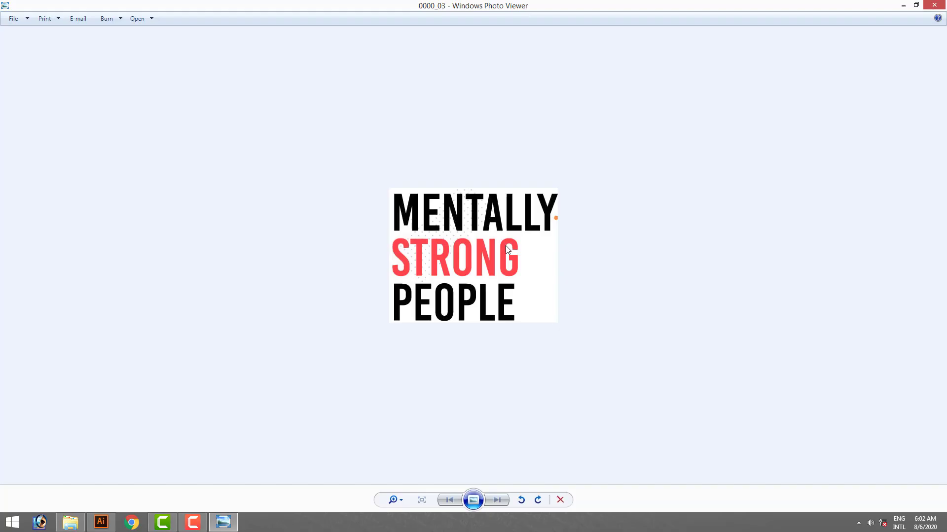
{"action": "left_click", "coordinate": [934, 5]}
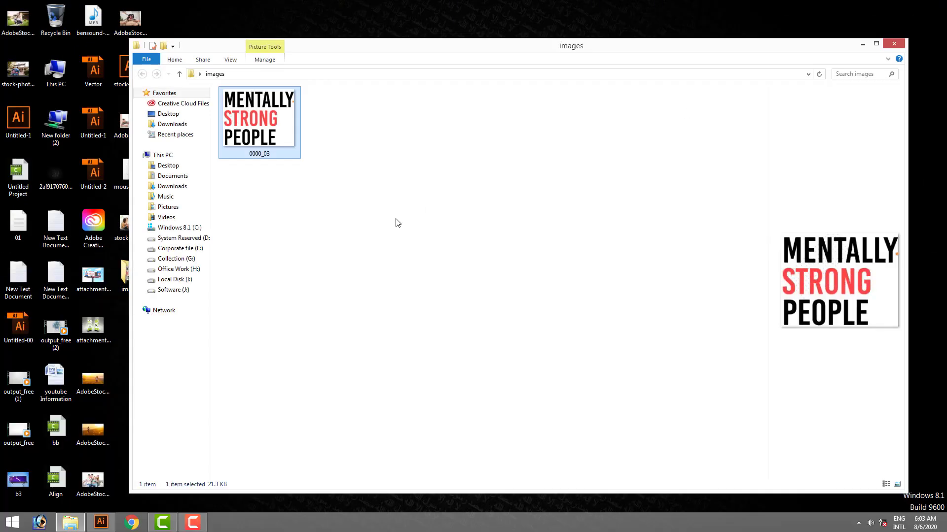
Step: Switch back to Illustrator and draw a slice of about 236 × 98 pt around the name text below the poster headline
{"action": "left_click", "coordinate": [100, 523]}
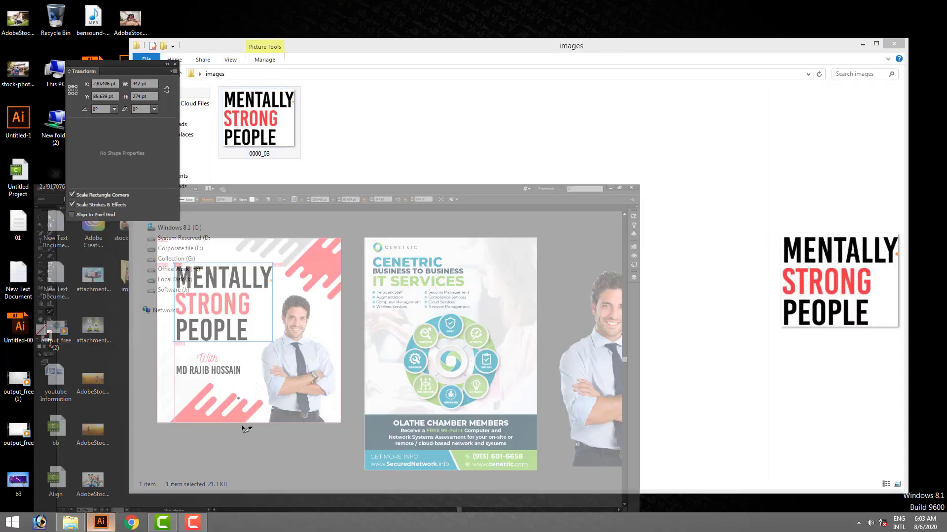
{"action": "scroll", "coordinate": [375, 438], "scroll_direction": "up", "scroll_amount": 3}
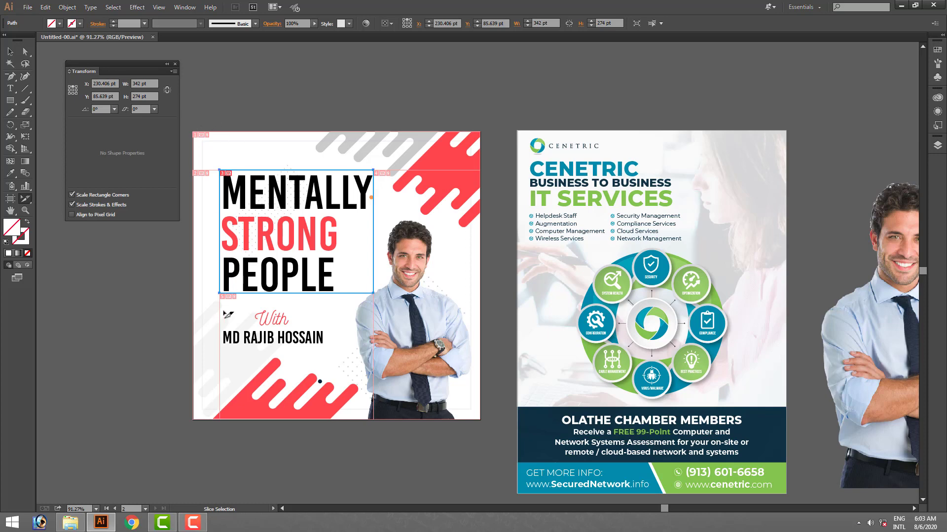
{"action": "left_click_drag", "start_coordinate": [223, 309], "coordinate": [342, 360]}
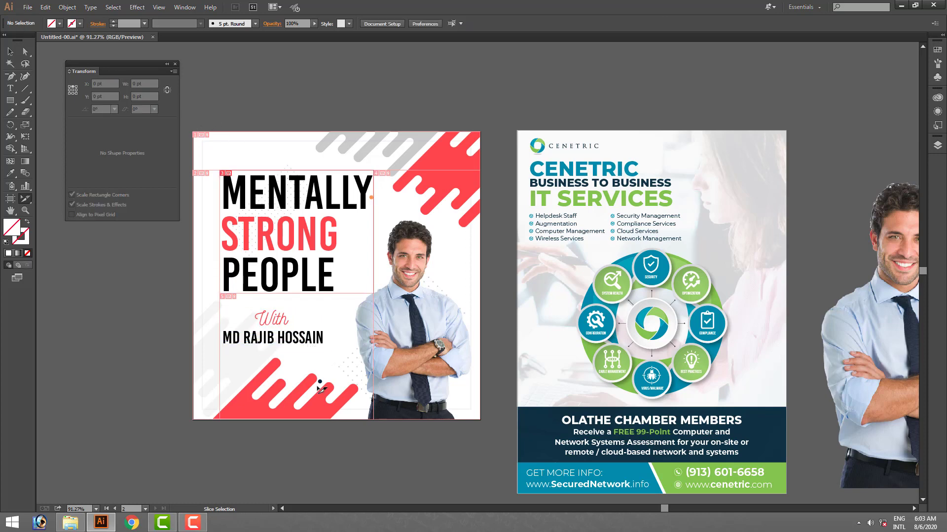
{"action": "left_click", "coordinate": [10, 51]}
{"action": "left_click_drag", "start_coordinate": [185, 99], "coordinate": [484, 438]}
{"action": "left_click", "coordinate": [26, 198]}
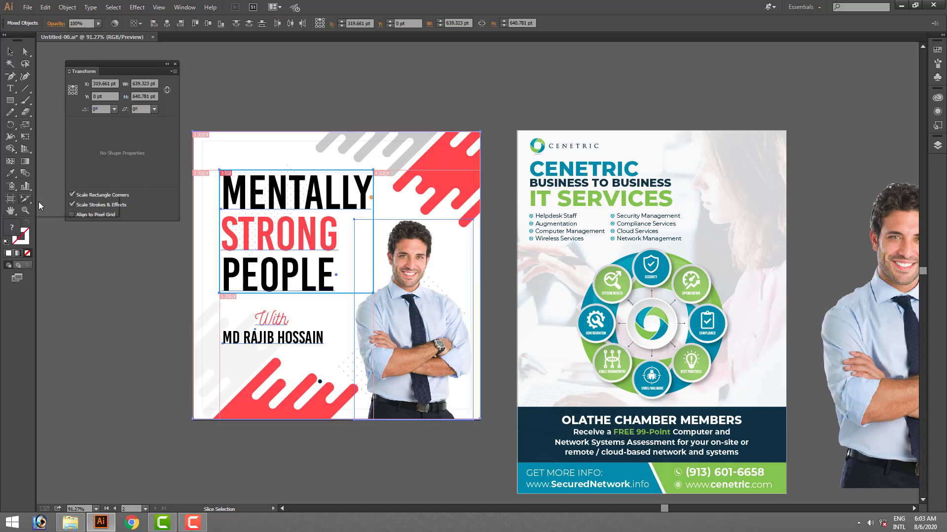
{"action": "left_click_drag", "start_coordinate": [219, 306], "coordinate": [326, 351]}
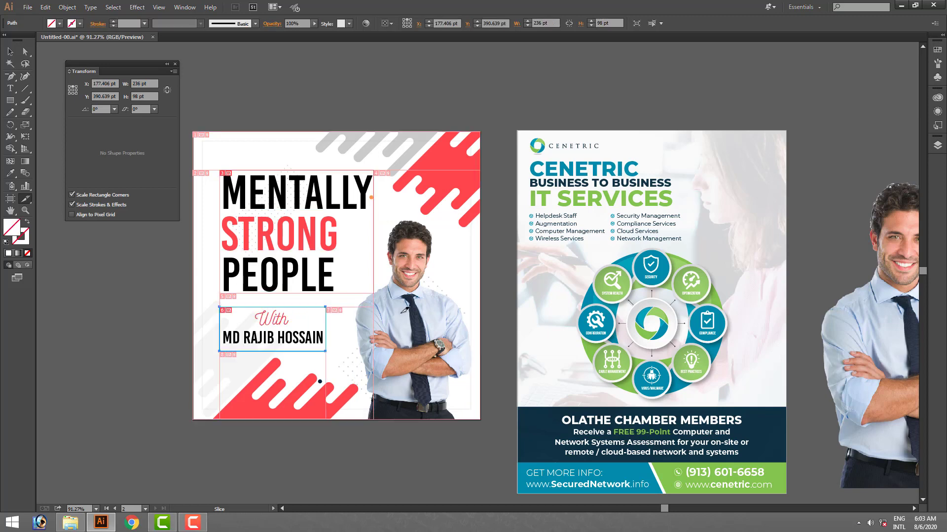
Step: Draw a slice around the man's photo on the poster and extend its upper and left edges to about 282 × 450 pt
{"action": "left_click_drag", "start_coordinate": [359, 222], "coordinate": [481, 420]}
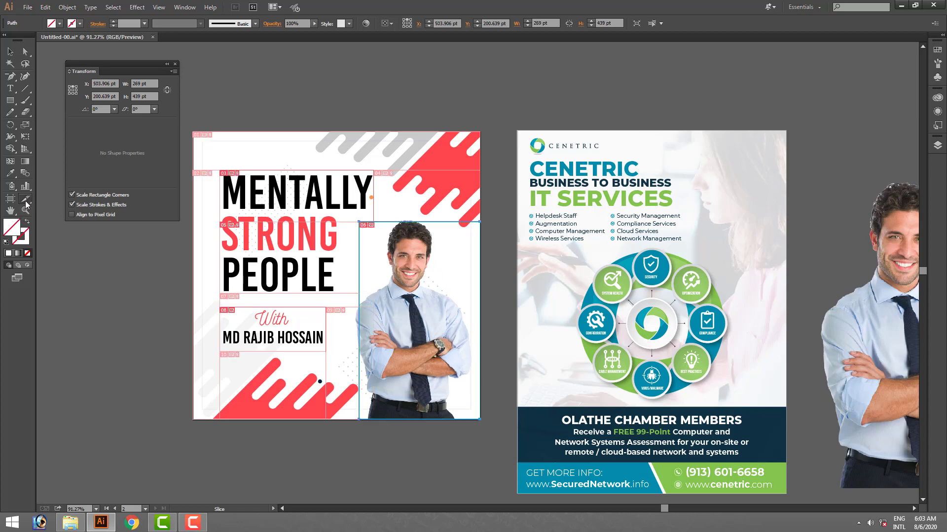
{"action": "left_click_drag", "start_coordinate": [25, 198], "coordinate": [74, 214]}
{"action": "left_click_drag", "start_coordinate": [385, 221], "coordinate": [385, 217]}
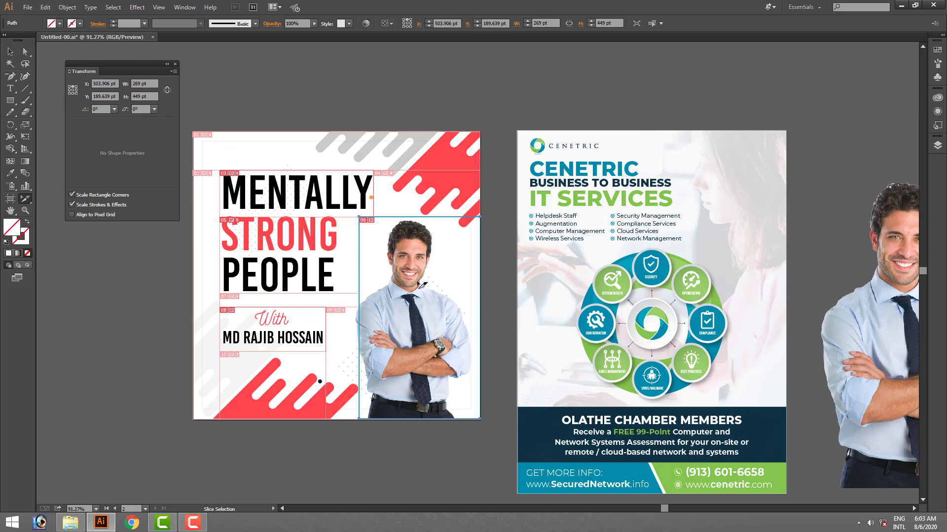
{"action": "left_click_drag", "start_coordinate": [29, 199], "coordinate": [48, 209]}
{"action": "left_click", "coordinate": [48, 211]}
{"action": "left_click_drag", "start_coordinate": [359, 302], "coordinate": [353, 303]}
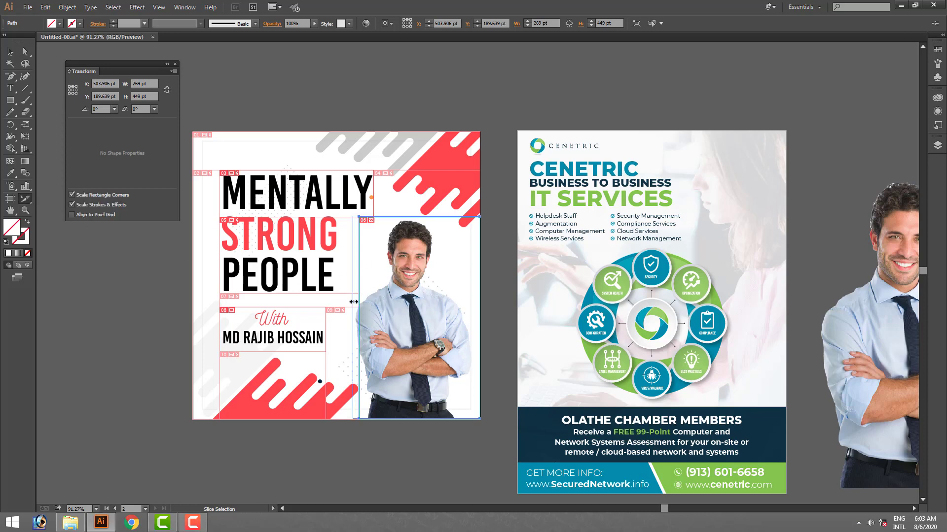
Step: Open Save for Web and configure it to export all slices in JPEG format
{"action": "left_click", "coordinate": [28, 6]}
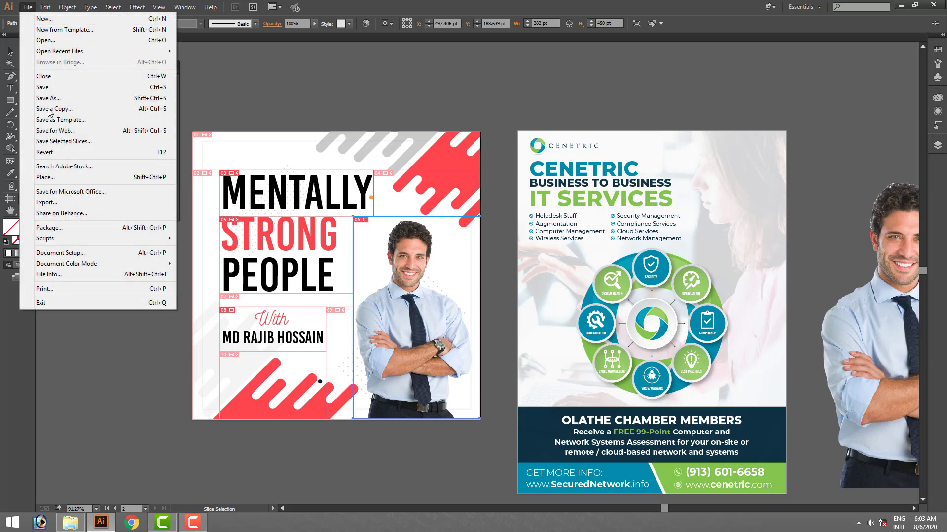
{"action": "left_click", "coordinate": [54, 131]}
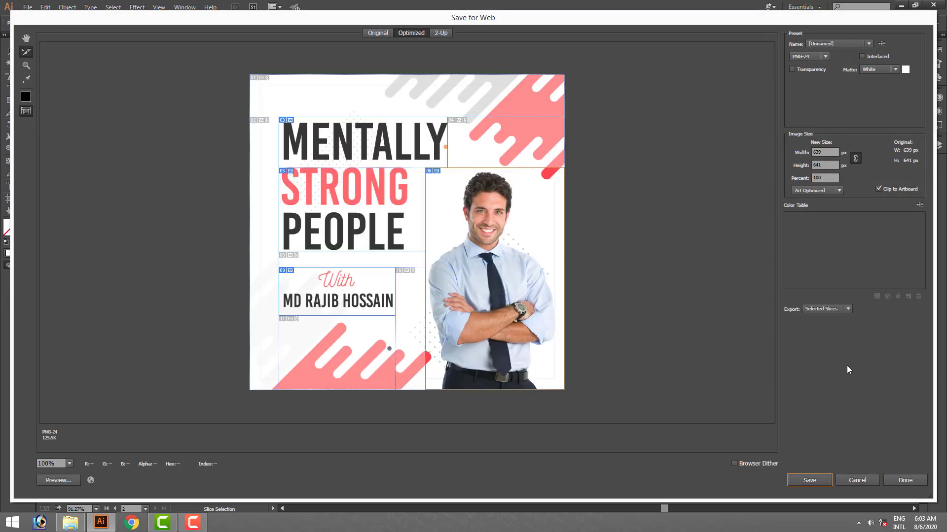
{"action": "left_click", "coordinate": [831, 307]}
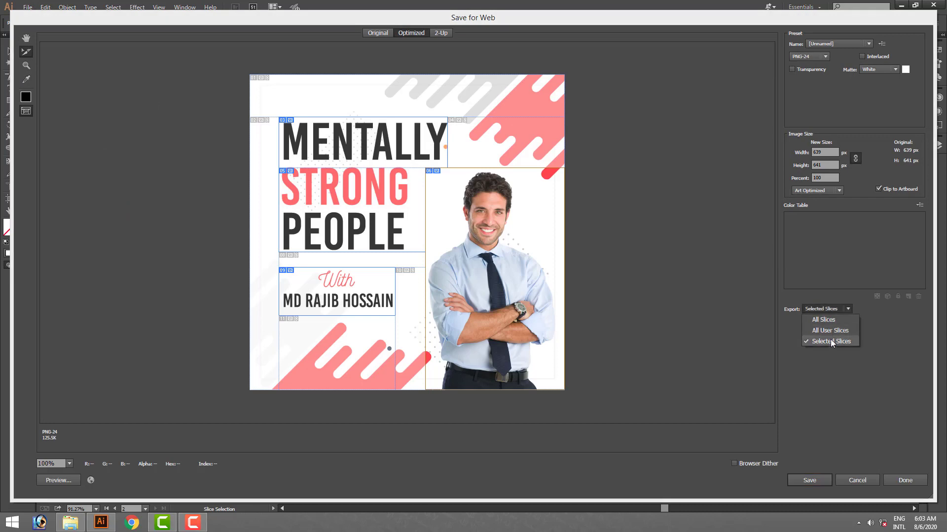
{"action": "left_click", "coordinate": [823, 320]}
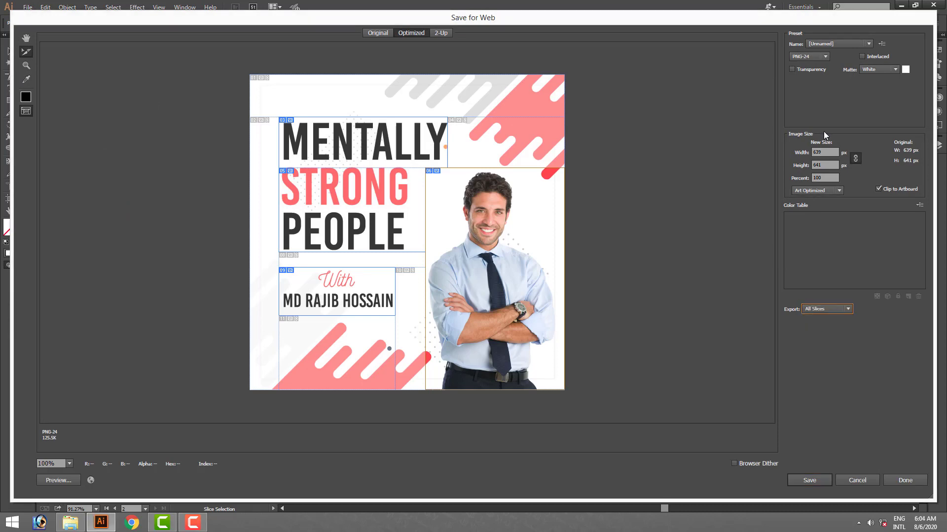
{"action": "left_click", "coordinate": [823, 56]}
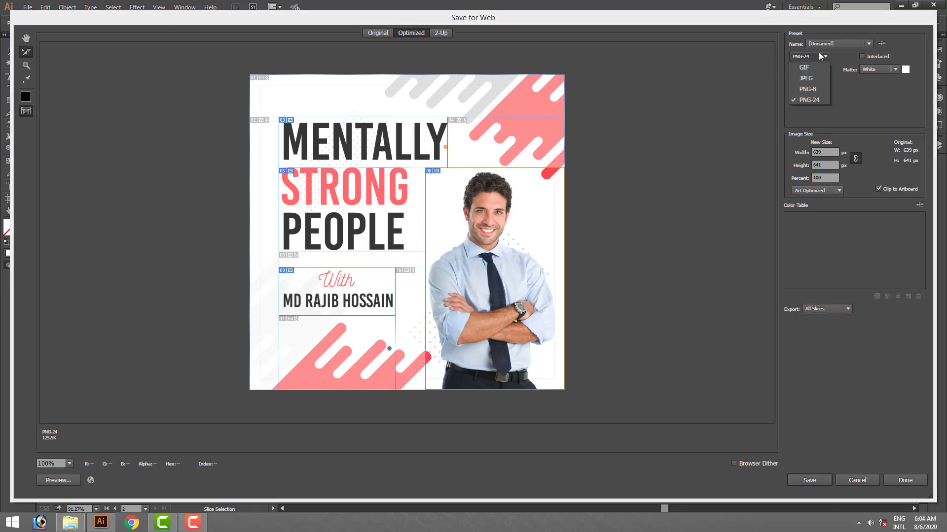
{"action": "left_click", "coordinate": [815, 82]}
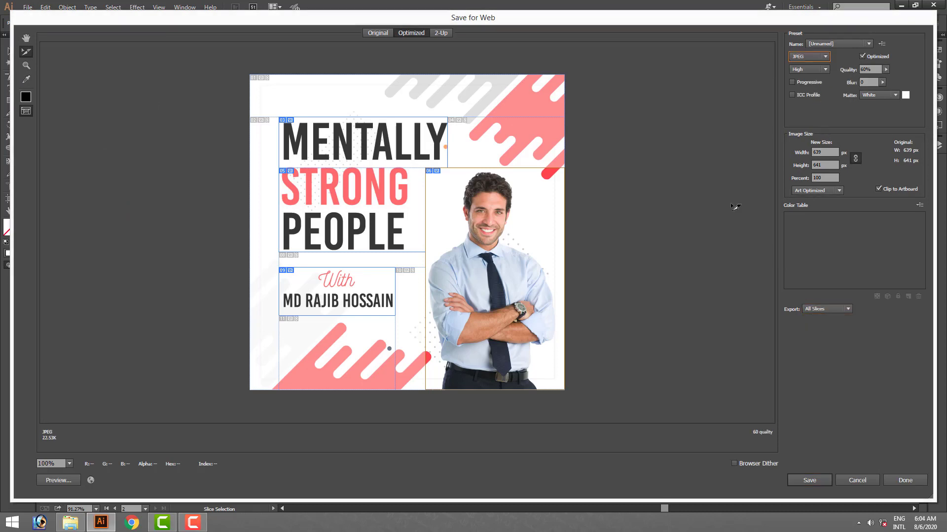
Step: Save all slices to the Desktop under the file name 0000, replacing the existing 0000_03.jpg
{"action": "left_click", "coordinate": [816, 481]}
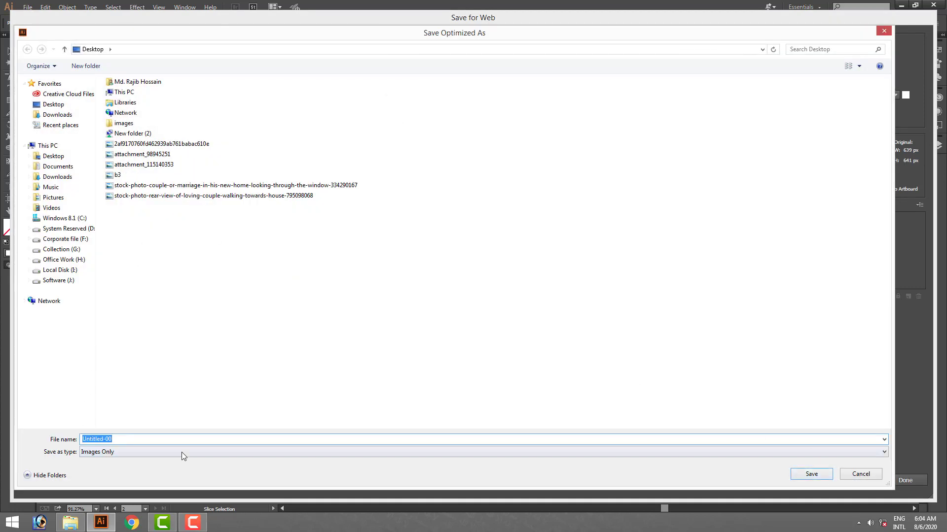
{"action": "type", "text": "0000"}
{"action": "key", "text": "Return"}
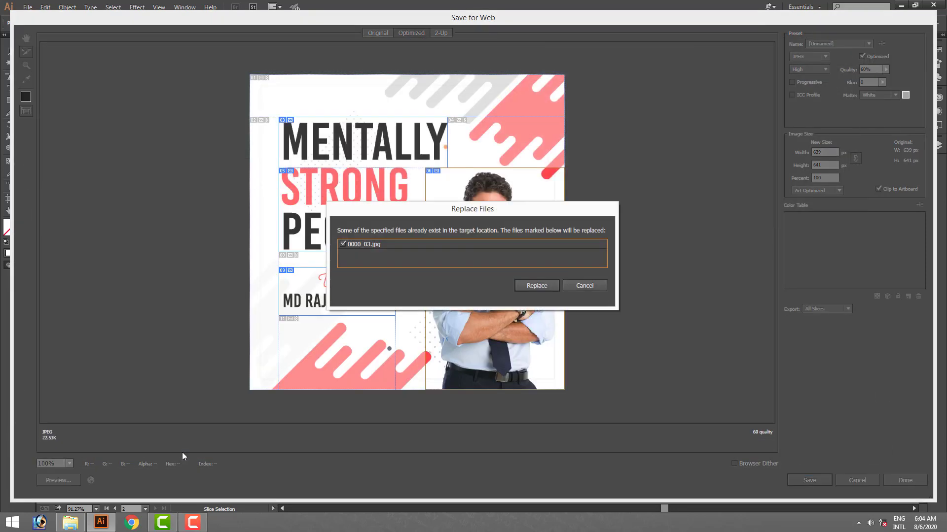
{"action": "left_click", "coordinate": [538, 286]}
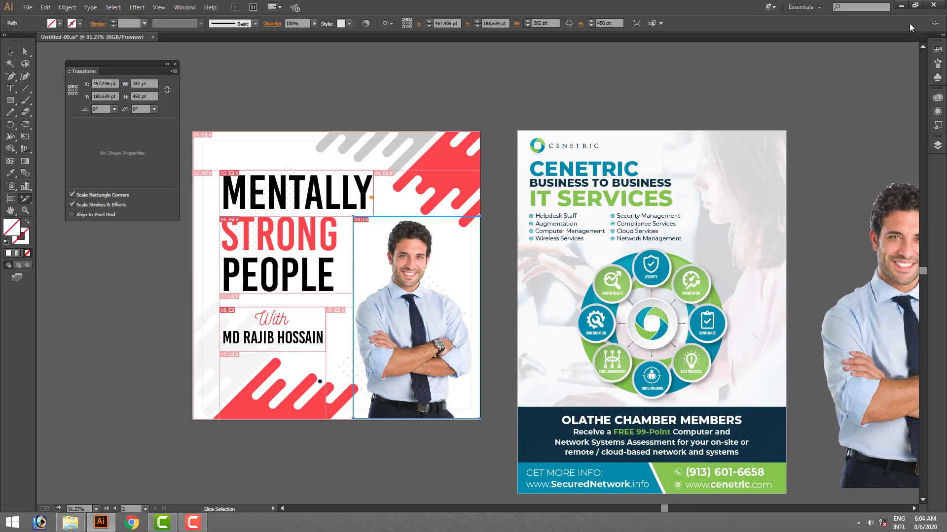
Step: Switch to the images folder, enlarge its window and inspect the exported slice images one by one
{"action": "left_click", "coordinate": [901, 6]}
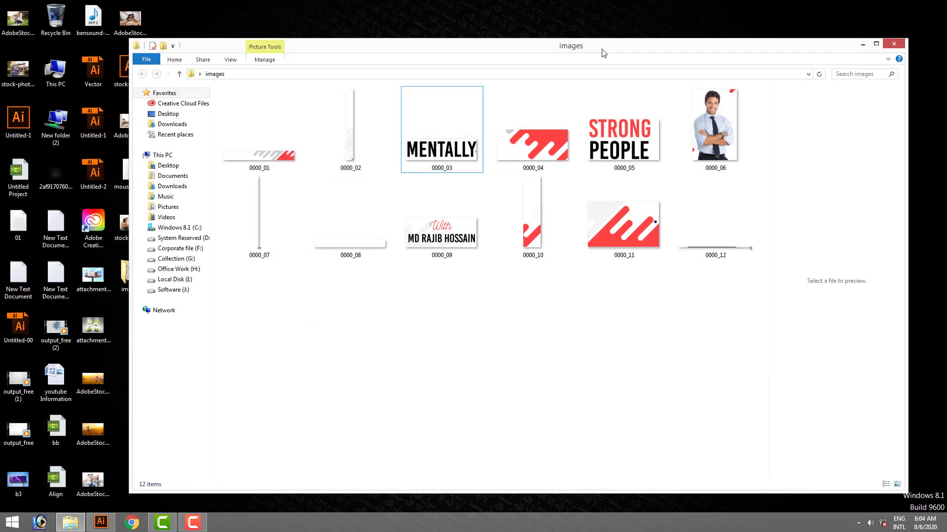
{"action": "double_click", "coordinate": [603, 53]}
{"action": "left_click", "coordinate": [119, 208]}
{"action": "left_click", "coordinate": [296, 183]}
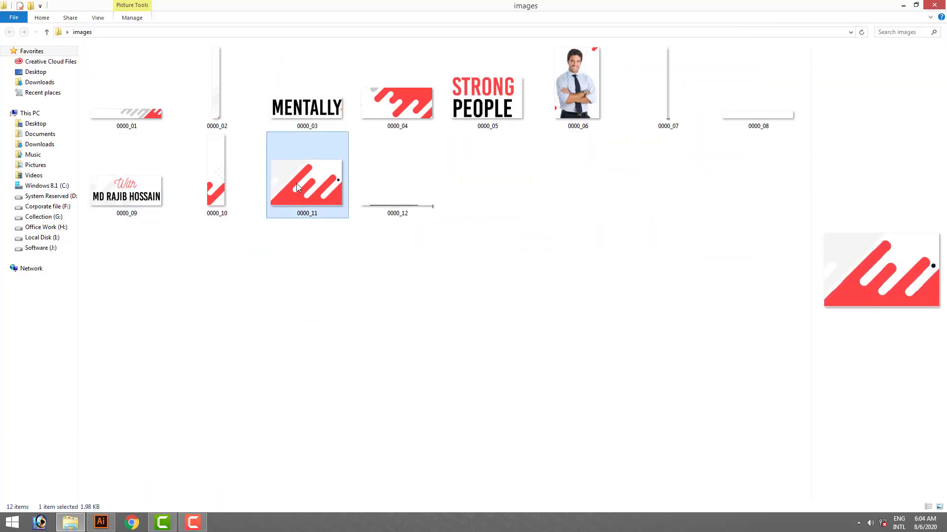
{"action": "left_click", "coordinate": [473, 106]}
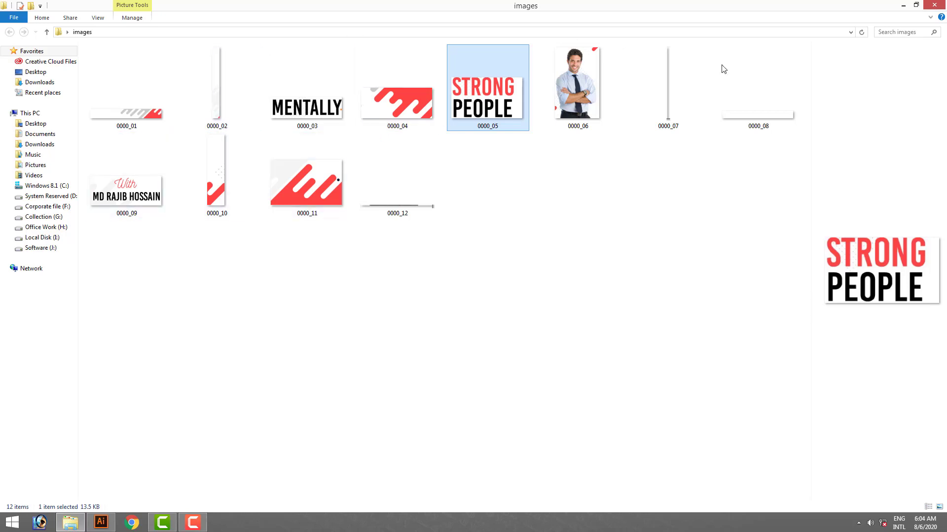
{"action": "left_click", "coordinate": [130, 184]}
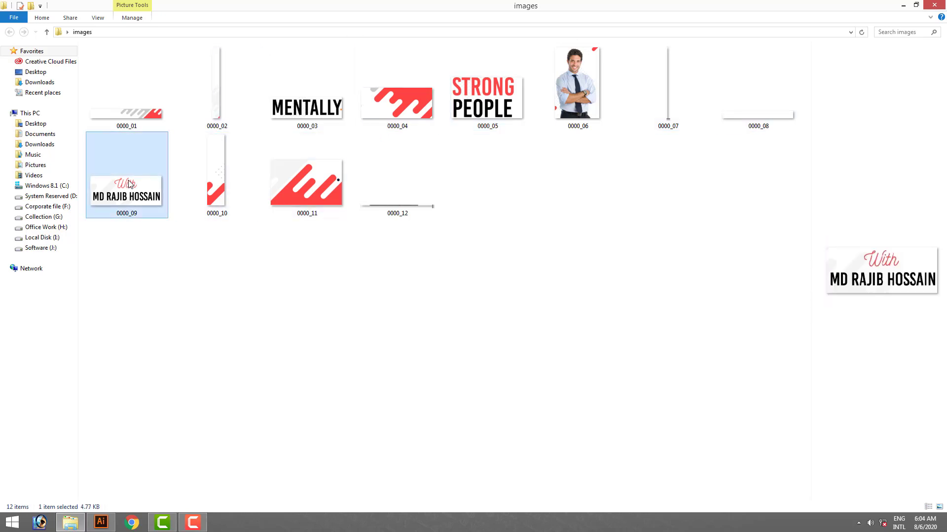
{"action": "left_click", "coordinate": [490, 128]}
{"action": "left_click", "coordinate": [683, 130]}
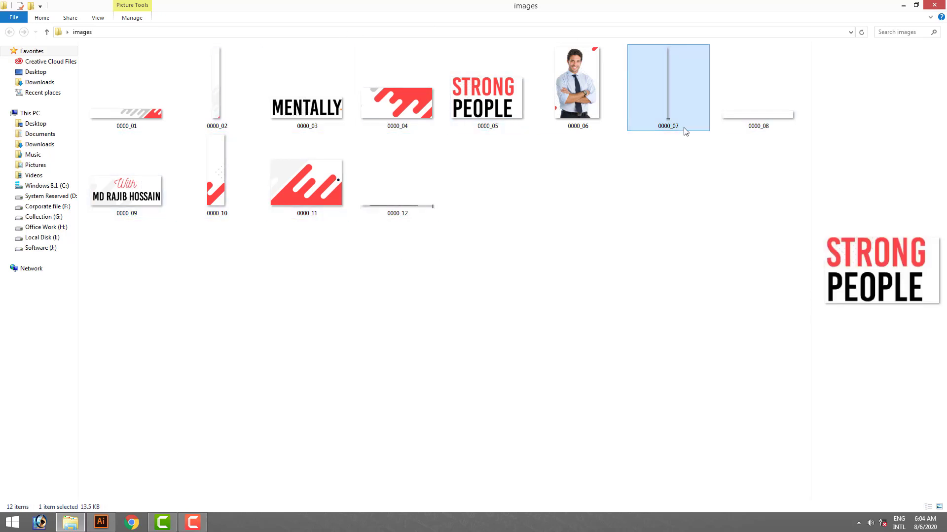
{"action": "left_click", "coordinate": [667, 232]}
{"action": "left_click", "coordinate": [494, 99]}
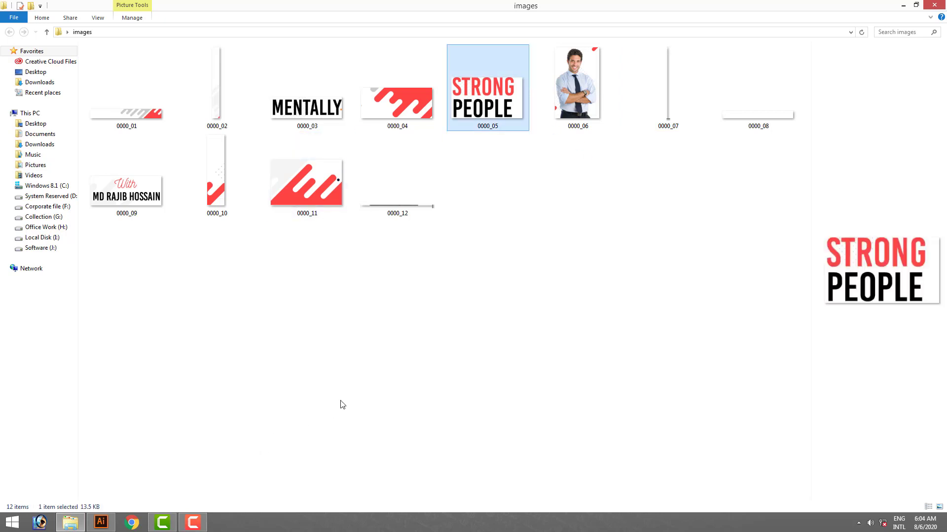
Step: Return to Illustrator and make a slice from the Cenetric logo on the flyer artboard
{"action": "left_click", "coordinate": [101, 523]}
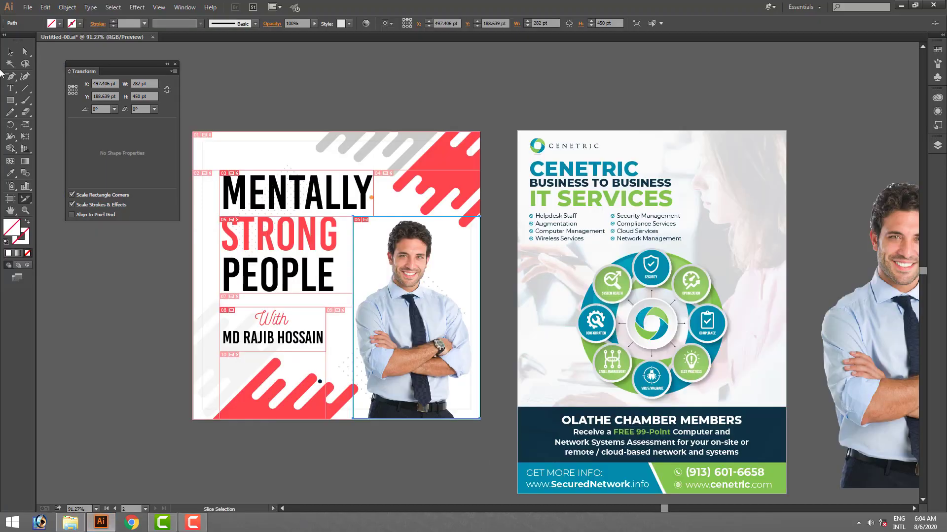
{"action": "key", "text": "v"}
{"action": "scroll", "coordinate": [683, 287], "scroll_direction": "down", "scroll_amount": 1}
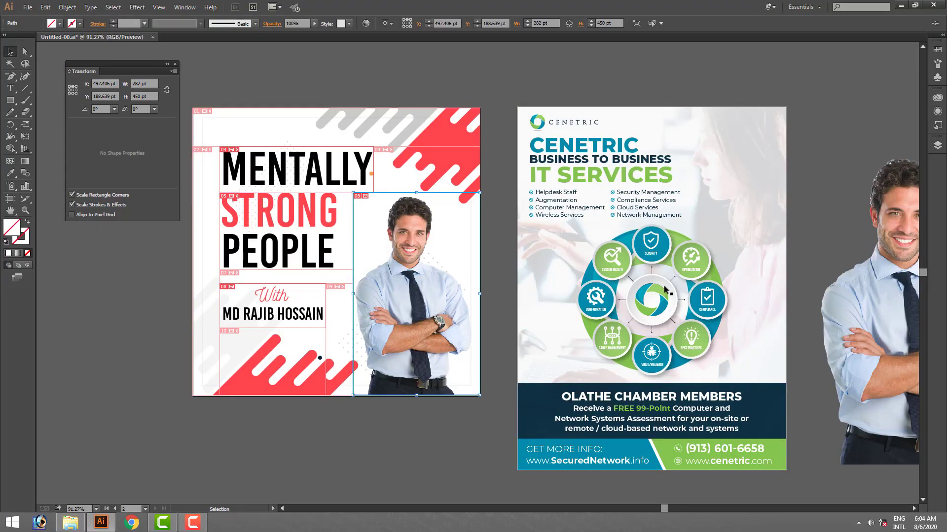
{"action": "left_click", "coordinate": [347, 467]}
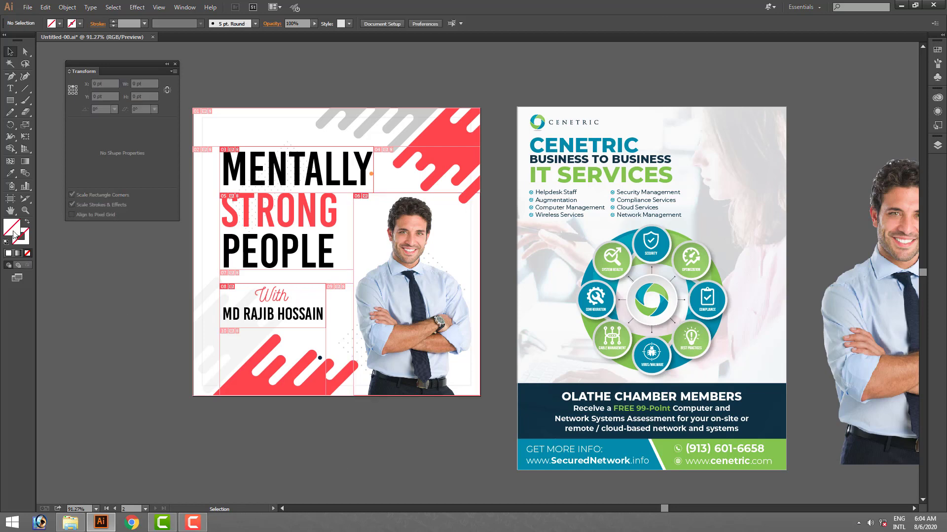
{"action": "key", "text": "z"}
{"action": "left_click_drag", "start_coordinate": [464, 99], "coordinate": [872, 478]}
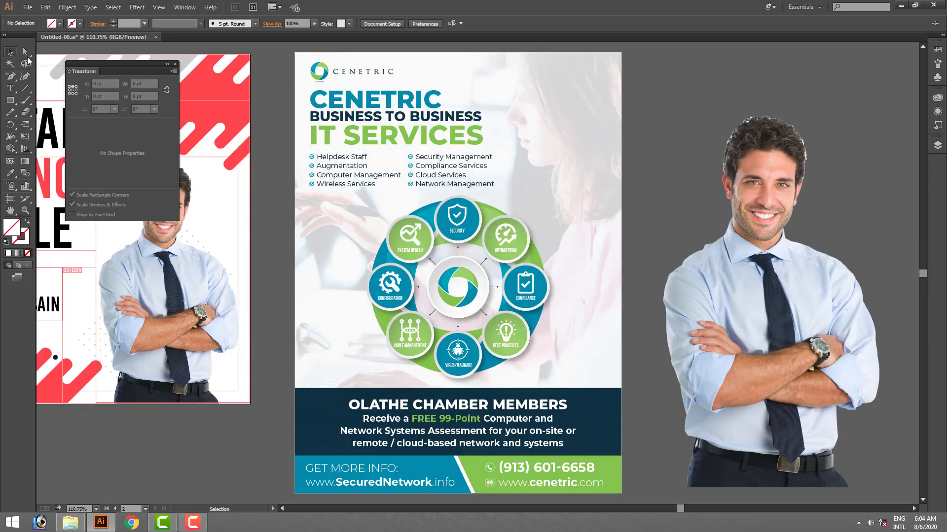
{"action": "left_click", "coordinate": [10, 51]}
{"action": "left_click", "coordinate": [355, 72]}
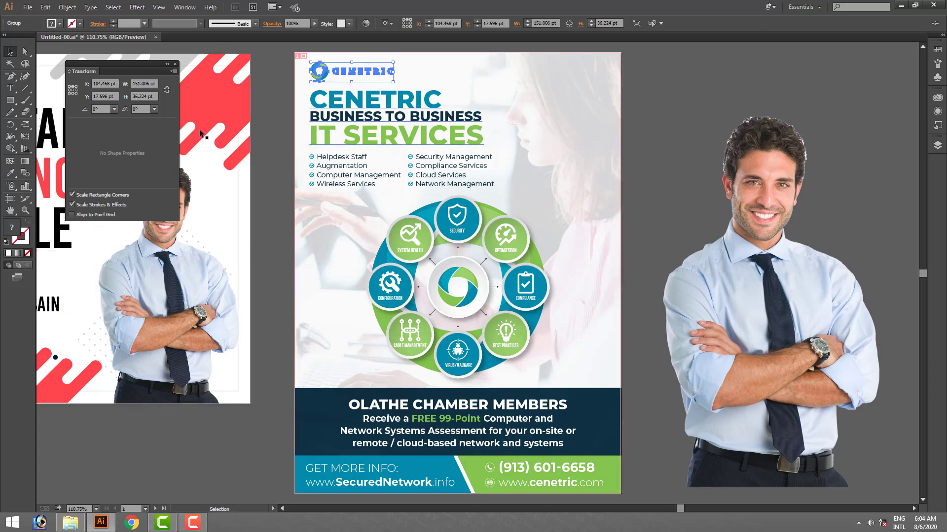
{"action": "left_click", "coordinate": [67, 7]}
{"action": "mouse_move", "coordinate": [80, 182]}
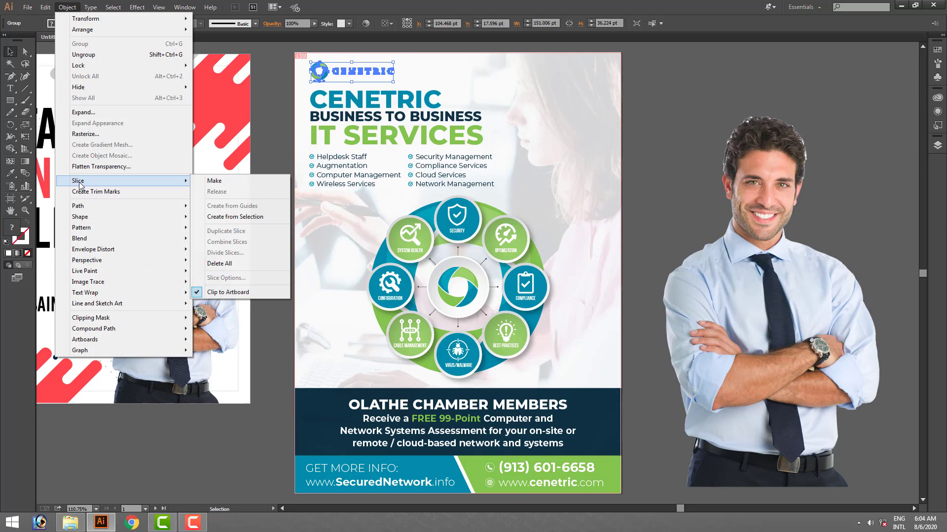
{"action": "left_click", "coordinate": [214, 181]}
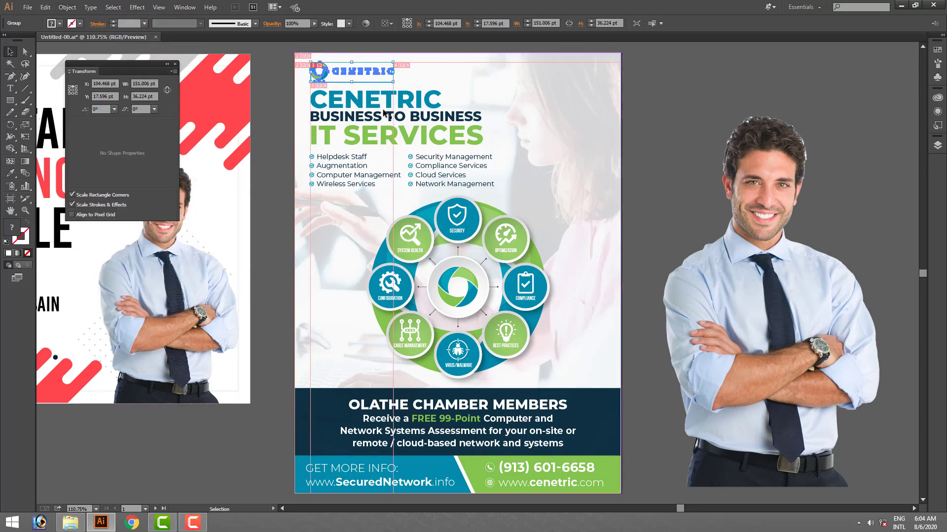
Step: Make a slice from the flyer's "Cenetric Business to Business IT Services" heading text
{"action": "left_click", "coordinate": [366, 118]}
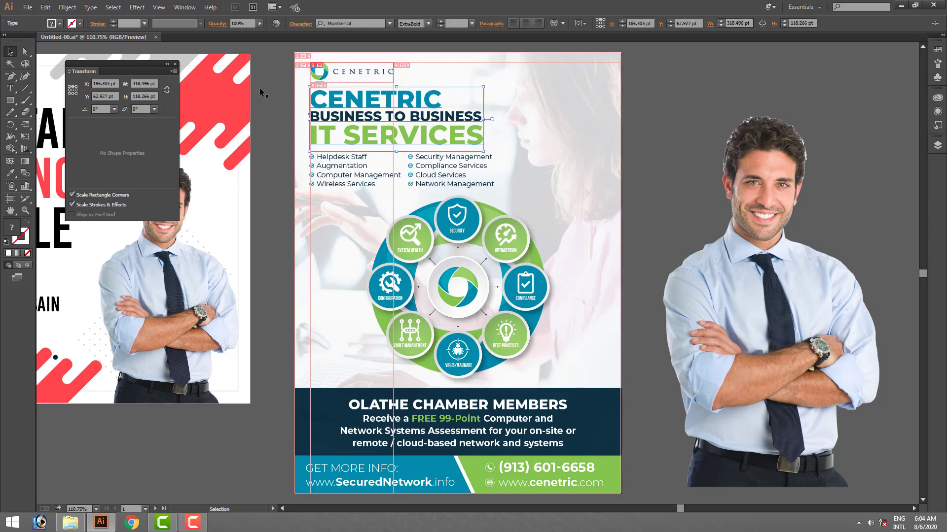
{"action": "left_click", "coordinate": [67, 7]}
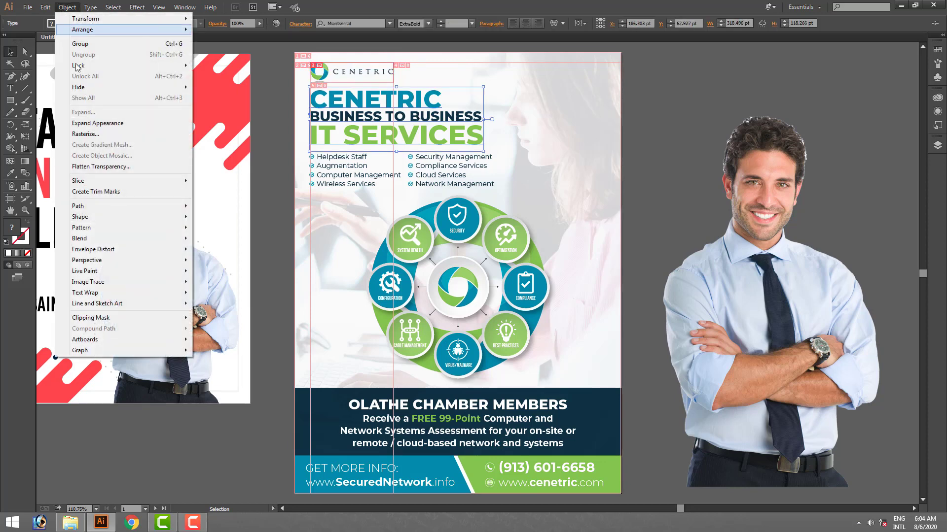
{"action": "left_click", "coordinate": [212, 180]}
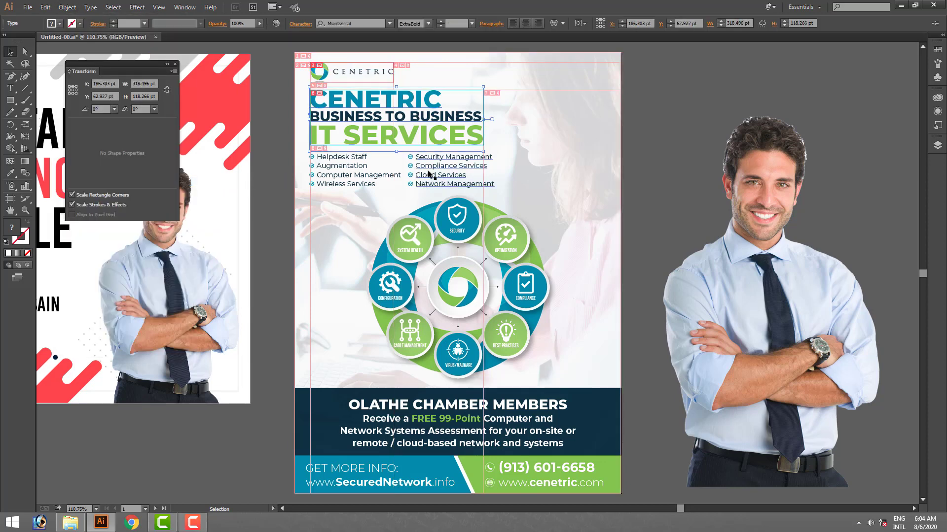
Step: Make a slice from the circular services diagram in the middle of the flyer
{"action": "left_click", "coordinate": [359, 178]}
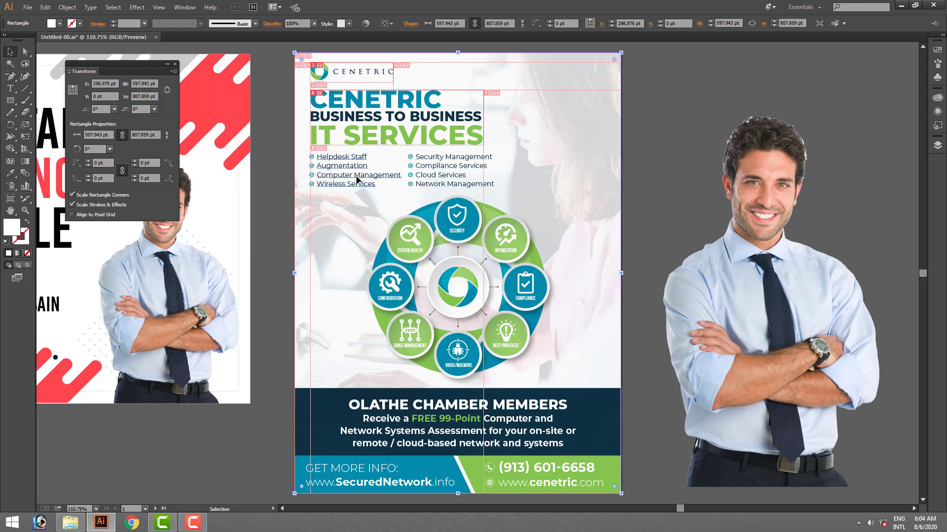
{"action": "left_click", "coordinate": [541, 283]}
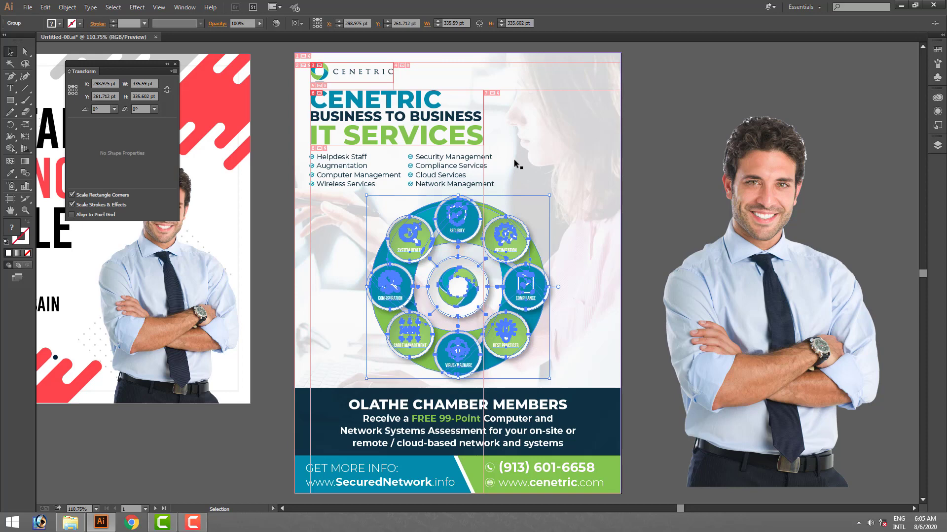
{"action": "left_click", "coordinate": [68, 8]}
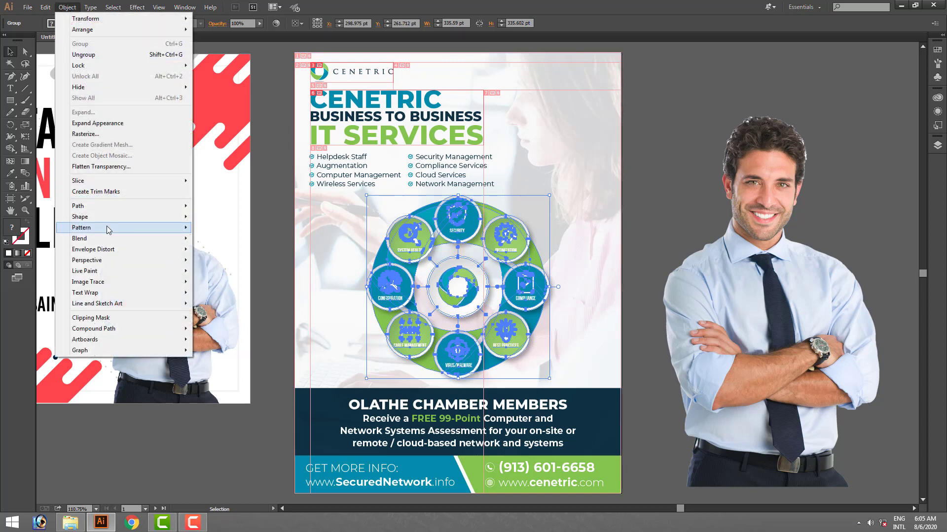
{"action": "mouse_move", "coordinate": [106, 182]}
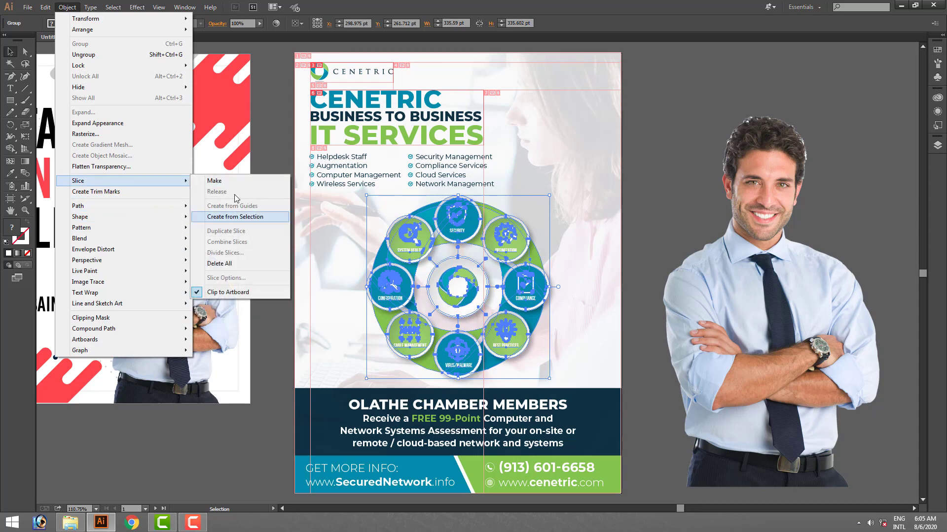
{"action": "left_click", "coordinate": [230, 185]}
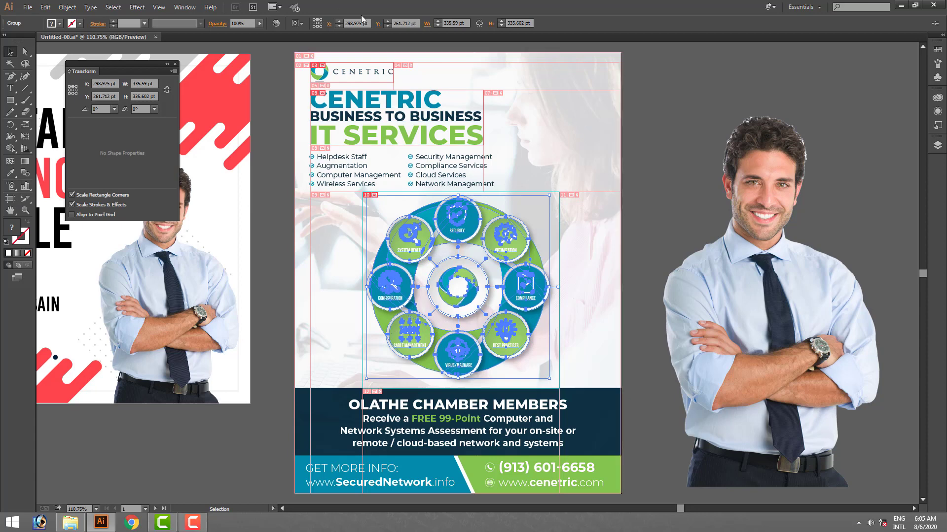
Step: Switch to the images folder and delete all the previously exported slice images
{"action": "left_click", "coordinate": [450, 184]}
{"action": "left_click", "coordinate": [375, 182]}
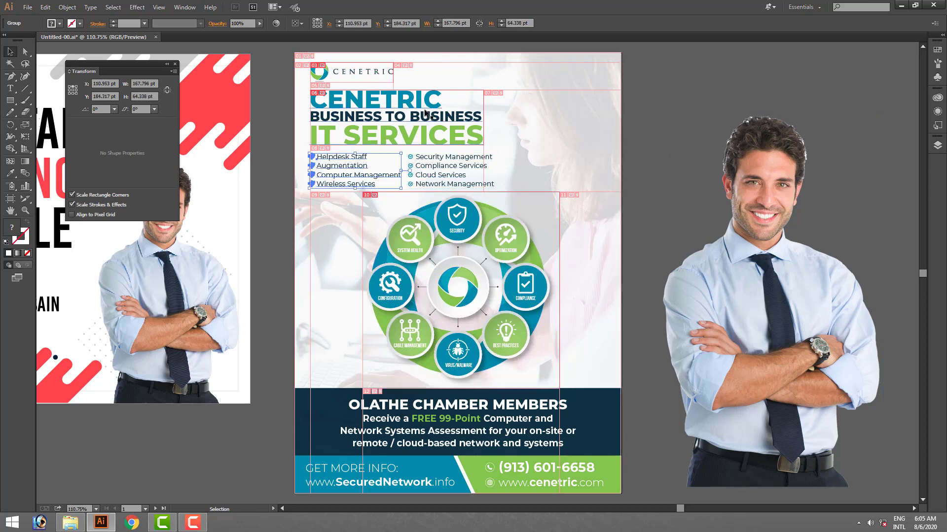
{"action": "left_click", "coordinate": [27, 7]}
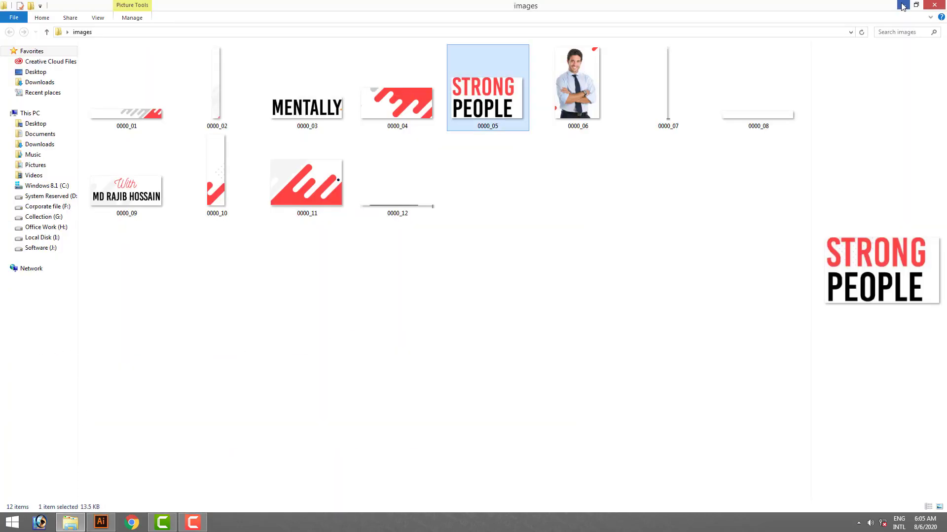
{"action": "left_click_drag", "start_coordinate": [751, 249], "coordinate": [517, 117]}
{"action": "left_click_drag", "start_coordinate": [192, 53], "coordinate": [86, 43]}
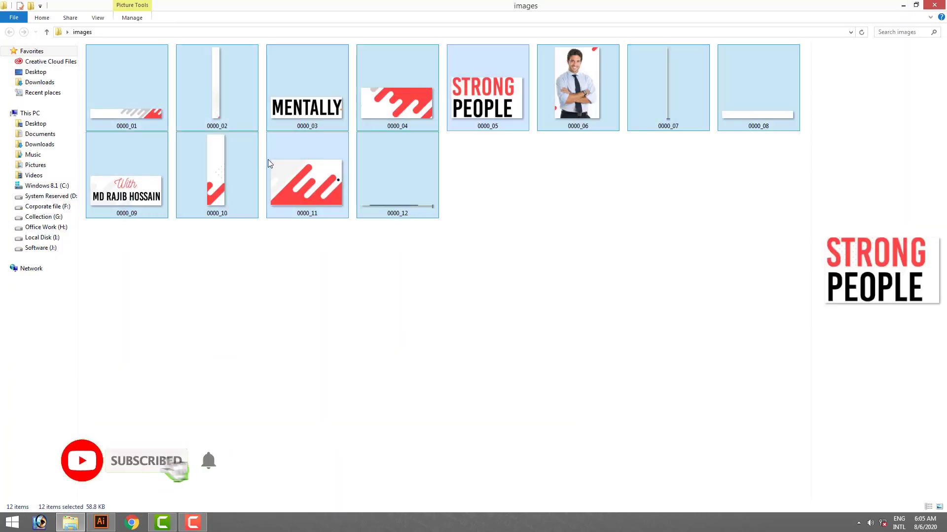
{"action": "key", "text": "Delete"}
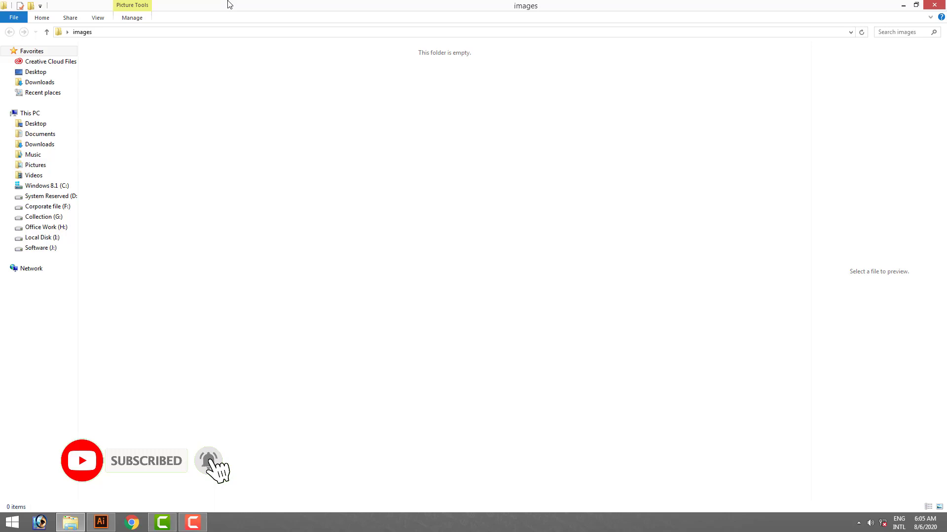
Step: Return to Illustrator, select the circular services diagram, and set Save for Web to export only Selected Slices
{"action": "left_click", "coordinate": [101, 522]}
{"action": "left_click", "coordinate": [547, 291]}
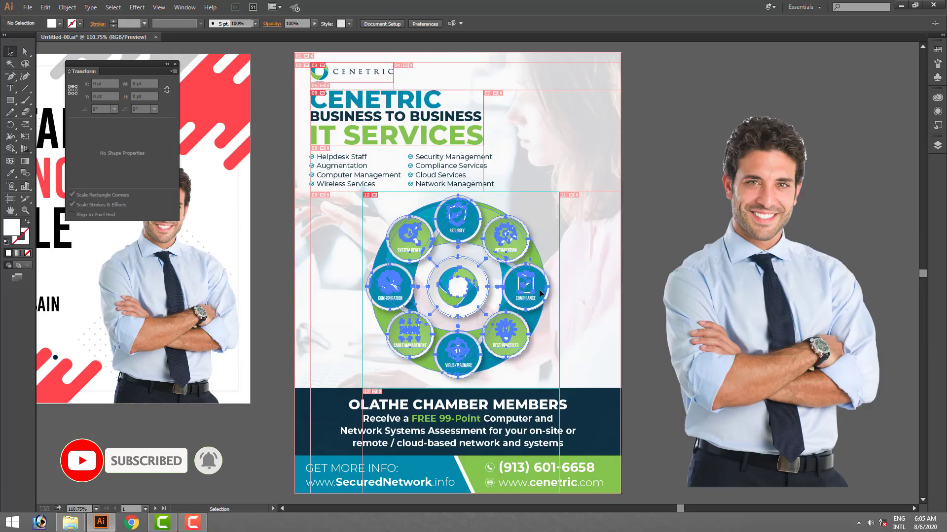
{"action": "left_click", "coordinate": [27, 7]}
{"action": "left_click", "coordinate": [55, 130]}
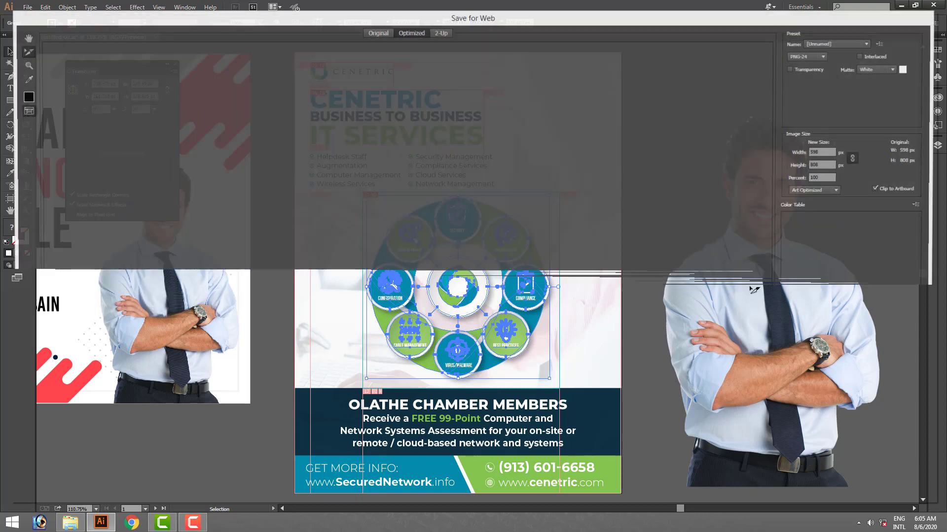
{"action": "left_click", "coordinate": [827, 308]}
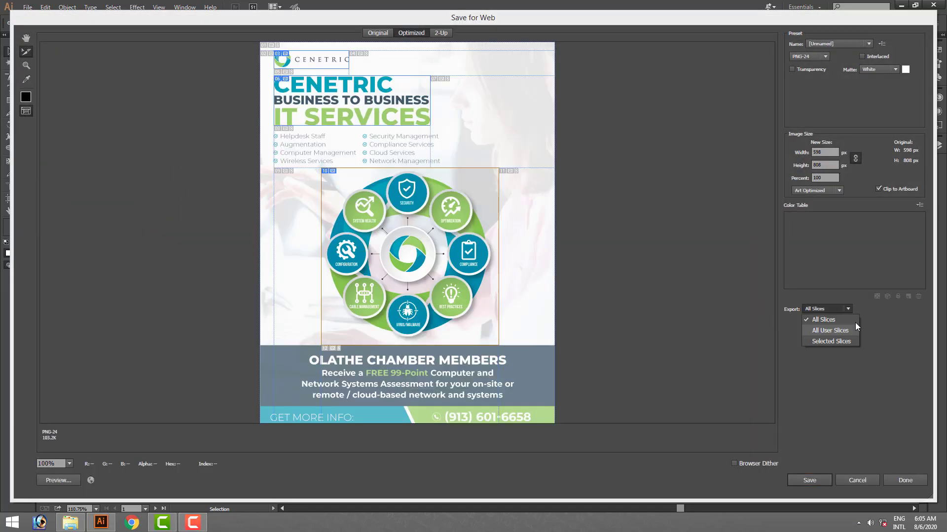
{"action": "left_click", "coordinate": [833, 342]}
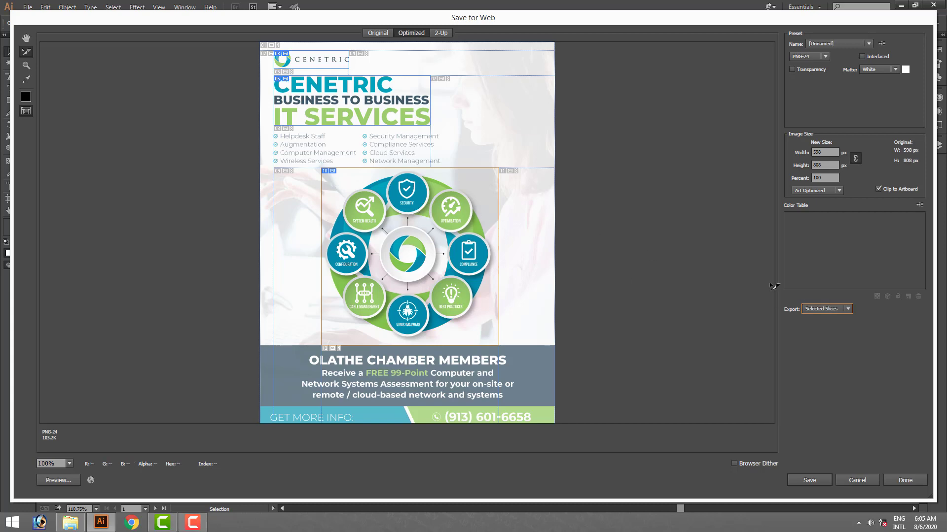
{"action": "left_click", "coordinate": [844, 309]}
{"action": "left_click", "coordinate": [828, 320]}
{"action": "left_click", "coordinate": [841, 308]}
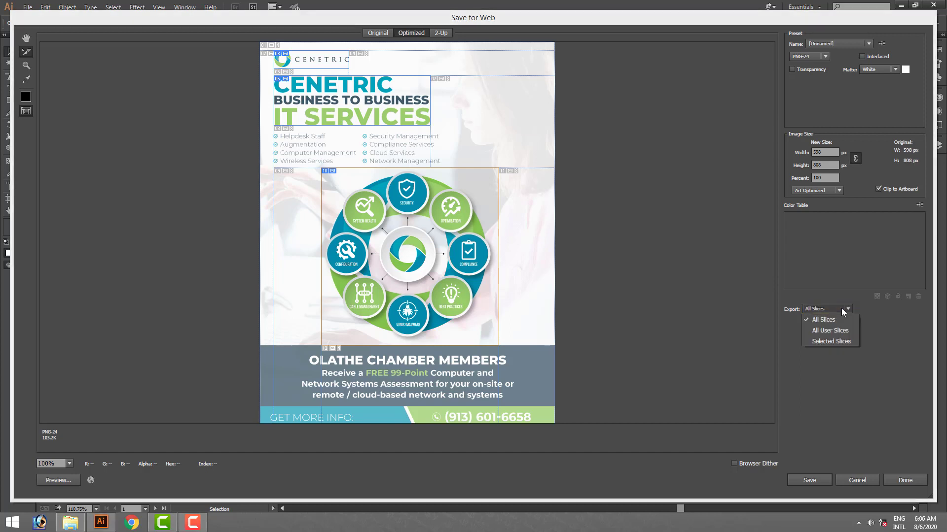
{"action": "left_click", "coordinate": [841, 341]}
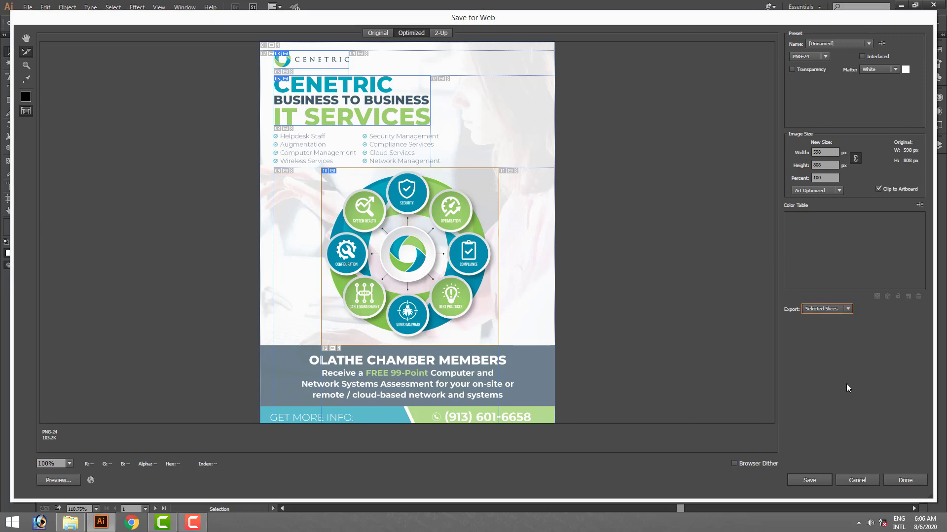
Step: Save the diagram's slice to the Desktop under the name 000 and check the exported image in the images folder
{"action": "left_click", "coordinate": [811, 482]}
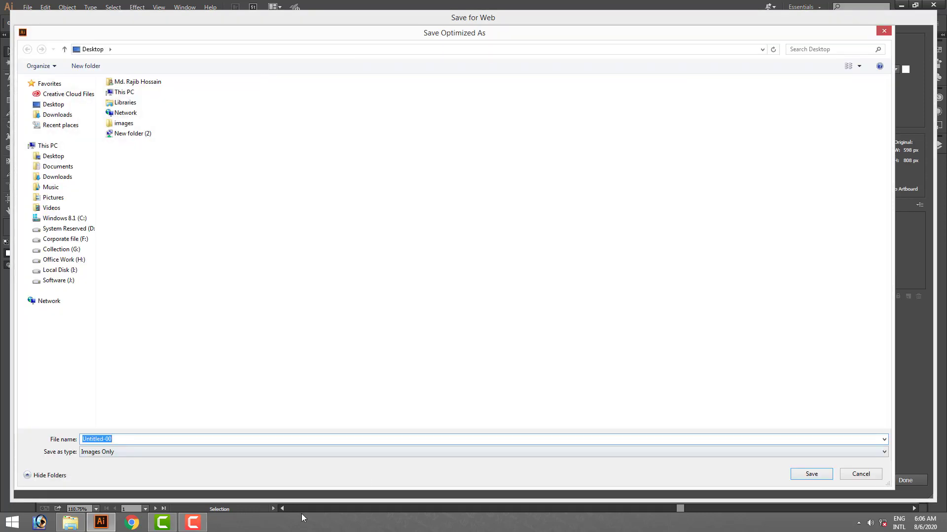
{"action": "type", "text": "890"}
{"action": "key", "text": "Return"}
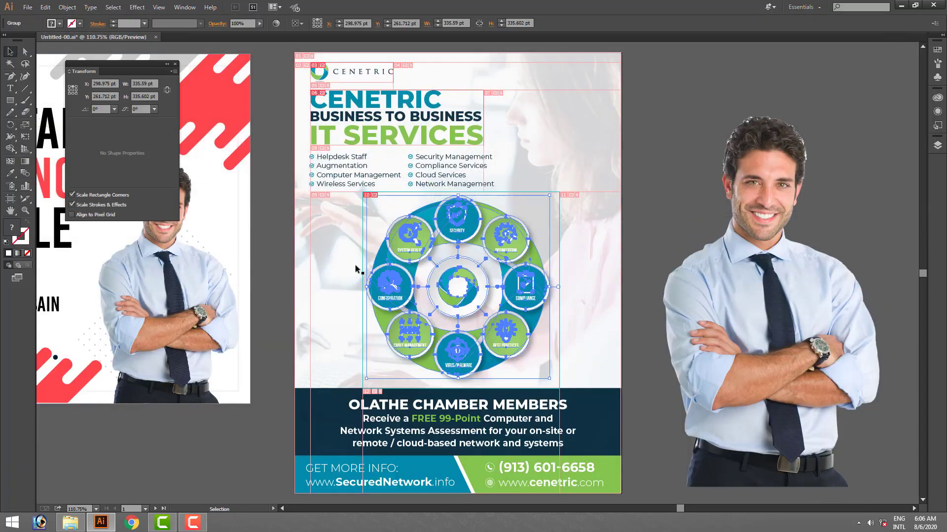
{"action": "left_click", "coordinate": [901, 5]}
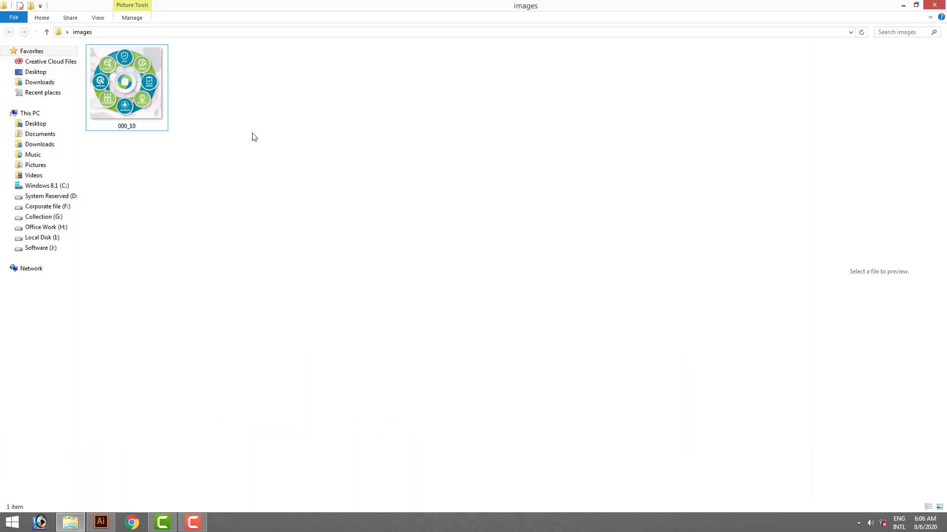
{"action": "left_click", "coordinate": [132, 73]}
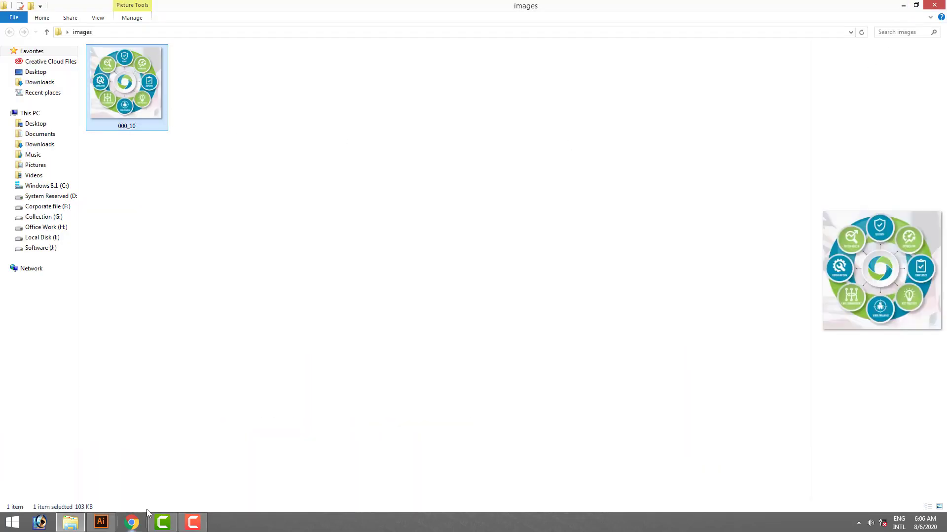
Step: Return to Illustrator, export the heading text's slice with Save Selected Slices as 00, and check the image in the images folder
{"action": "left_click", "coordinate": [108, 525]}
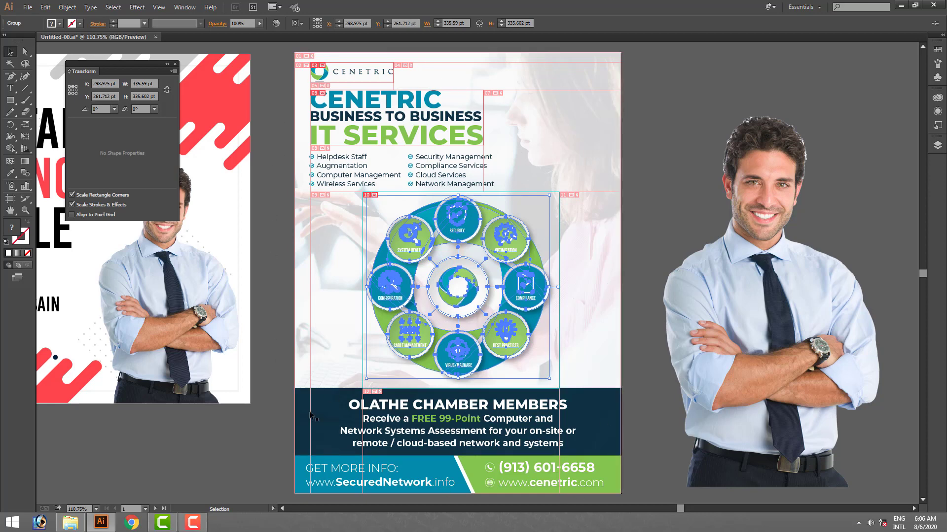
{"action": "left_click", "coordinate": [663, 133]}
{"action": "left_click", "coordinate": [430, 119]}
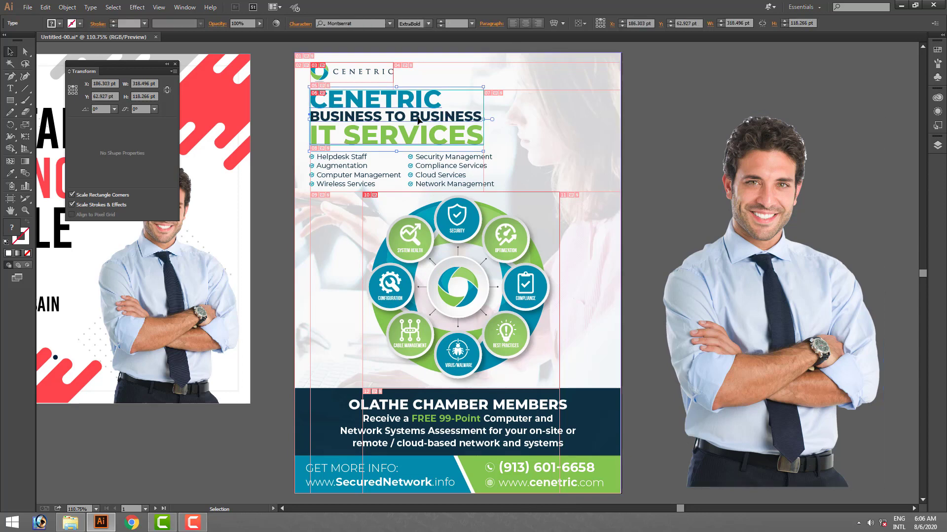
{"action": "left_click", "coordinate": [28, 7]}
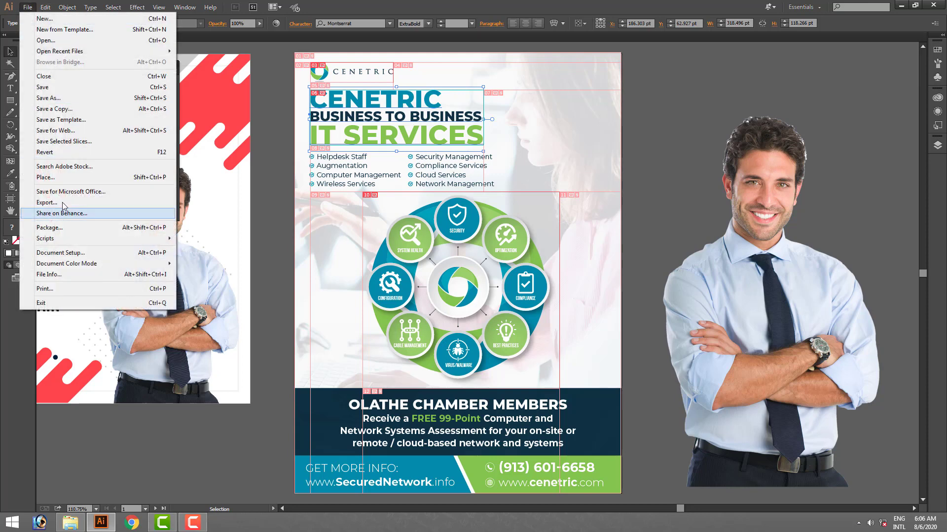
{"action": "left_click", "coordinate": [57, 142]}
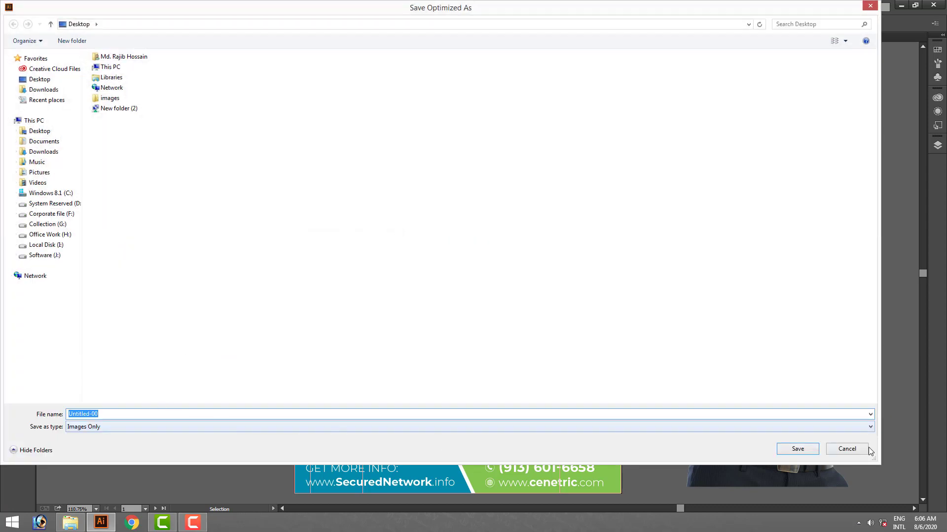
{"action": "type", "text": "00"}
{"action": "key", "text": "Return"}
{"action": "left_click", "coordinate": [902, 5]}
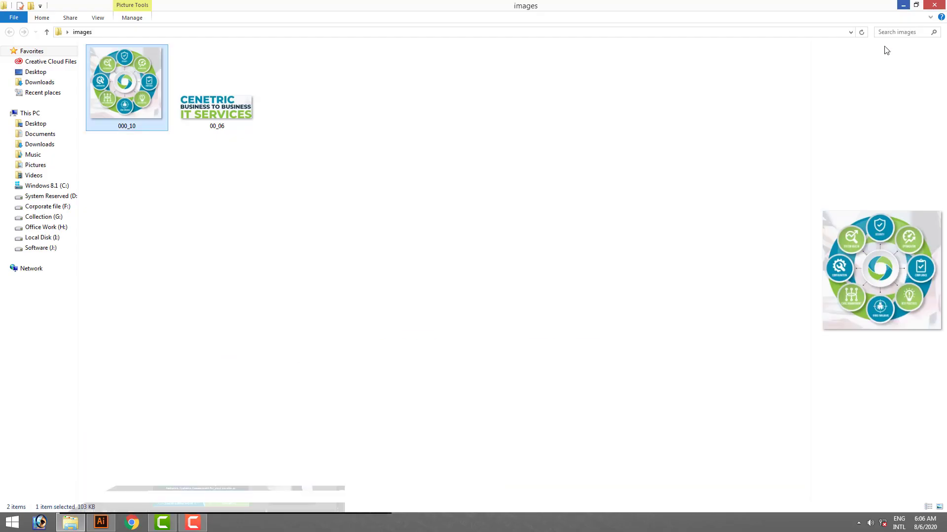
{"action": "left_click", "coordinate": [197, 133]}
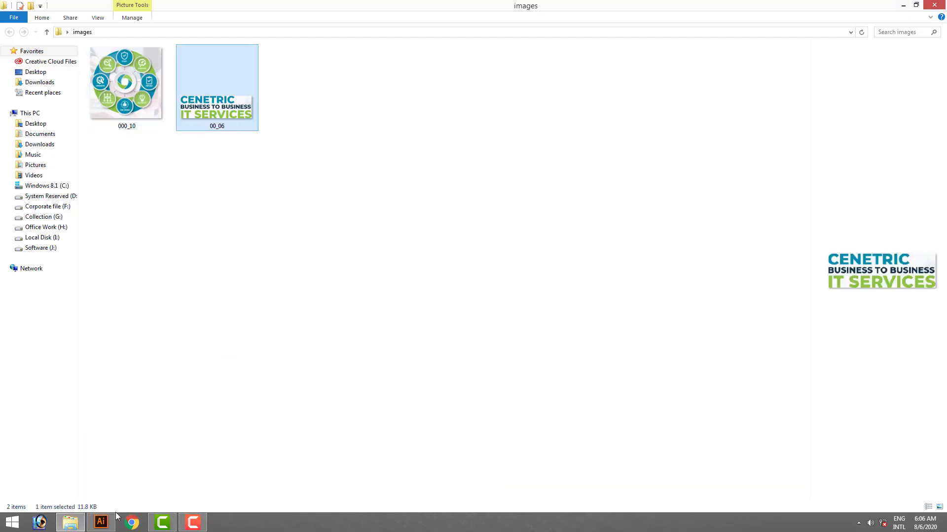
Step: Return to Illustrator, export the Cenetric logo's slice with Save Selected Slices as 1232, and check the image in the images folder
{"action": "left_click", "coordinate": [101, 523]}
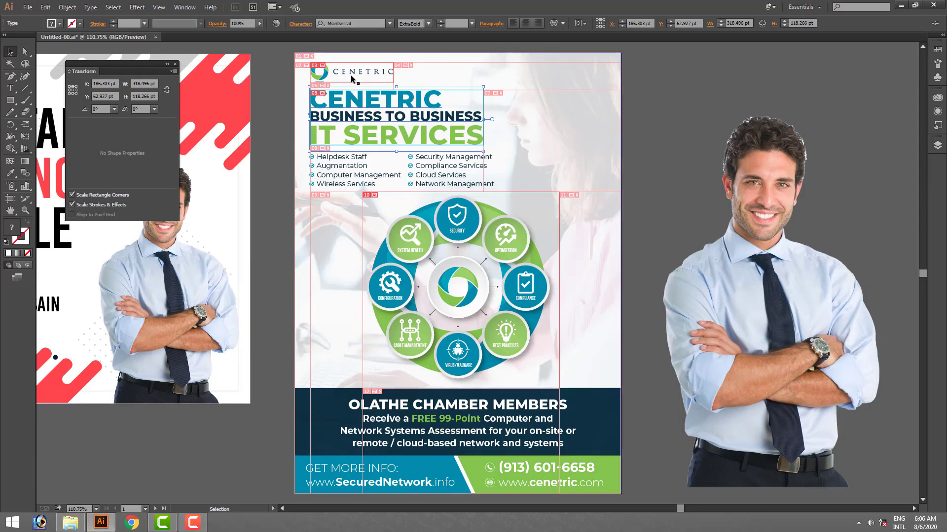
{"action": "left_click", "coordinate": [350, 75]}
{"action": "scroll", "coordinate": [457, 344], "scroll_direction": "up", "scroll_amount": 3}
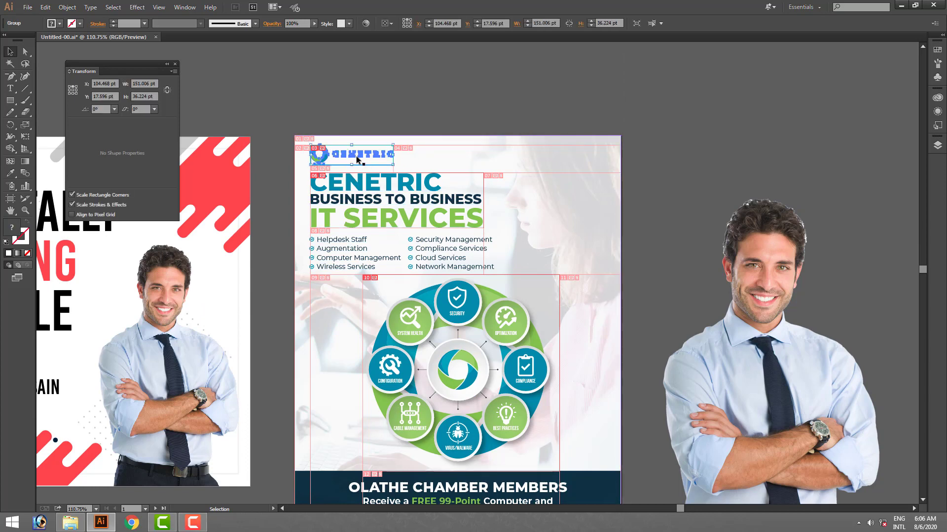
{"action": "left_click", "coordinate": [28, 7]}
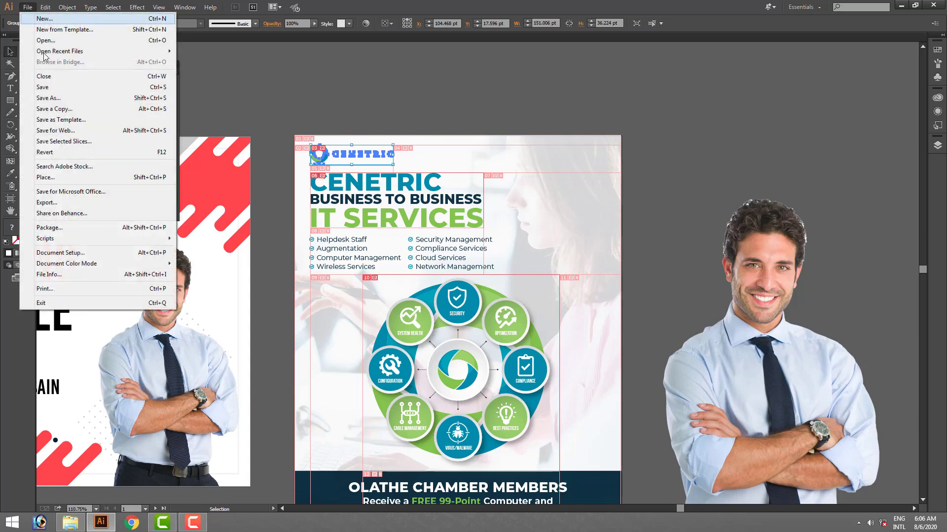
{"action": "left_click", "coordinate": [64, 142]}
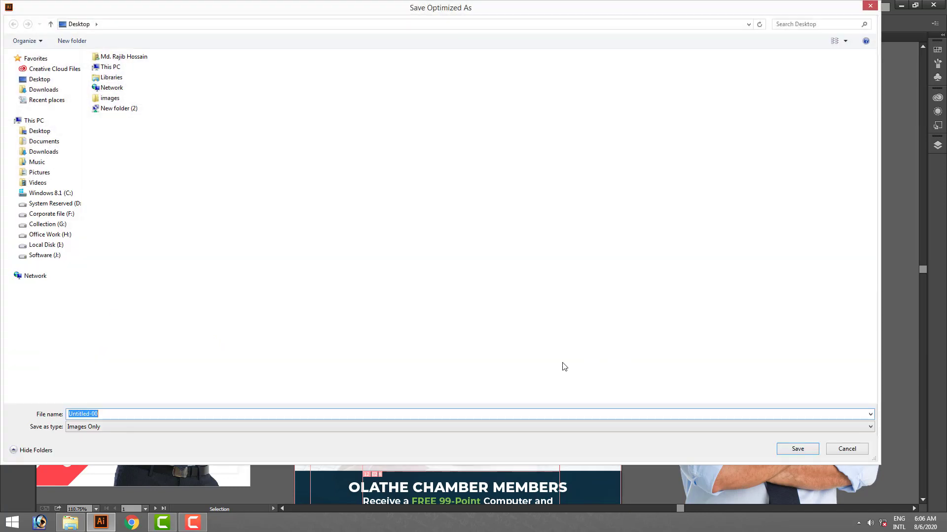
{"action": "type", "text": "1232"}
{"action": "left_click", "coordinate": [799, 446]}
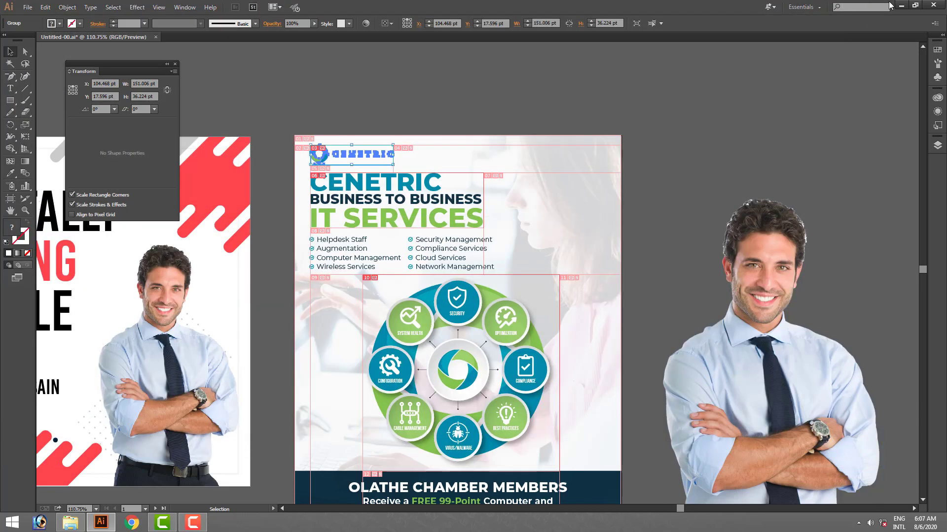
{"action": "left_click", "coordinate": [901, 6]}
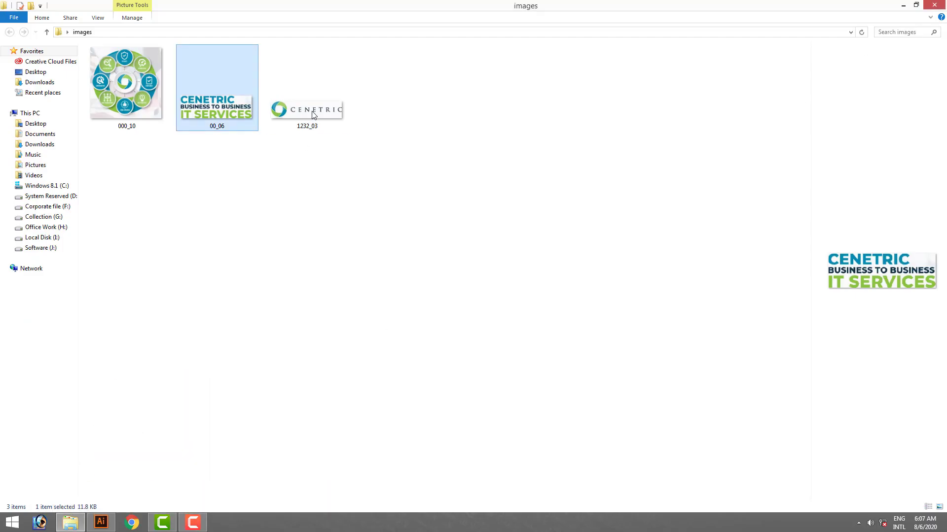
{"action": "left_click", "coordinate": [316, 104]}
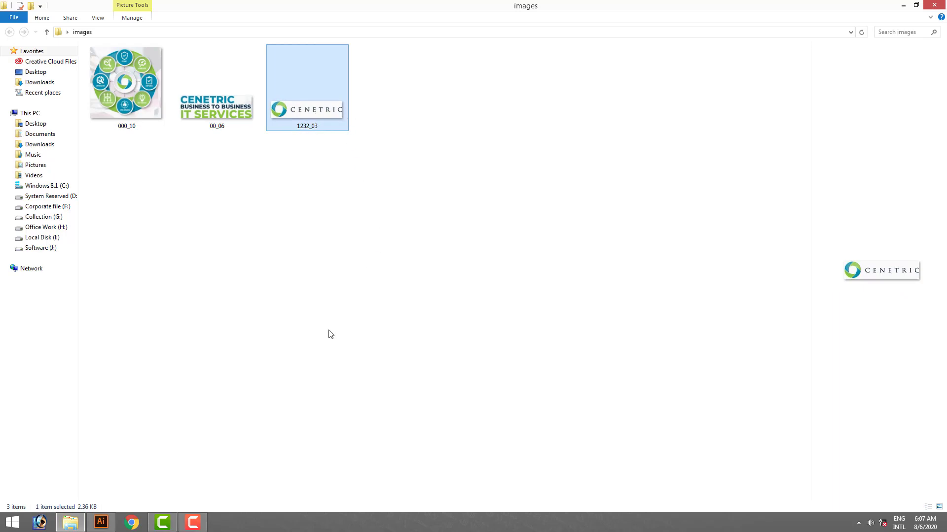
Step: Return to Illustrator and look over the sliced flyer artboard
{"action": "left_click", "coordinate": [101, 522]}
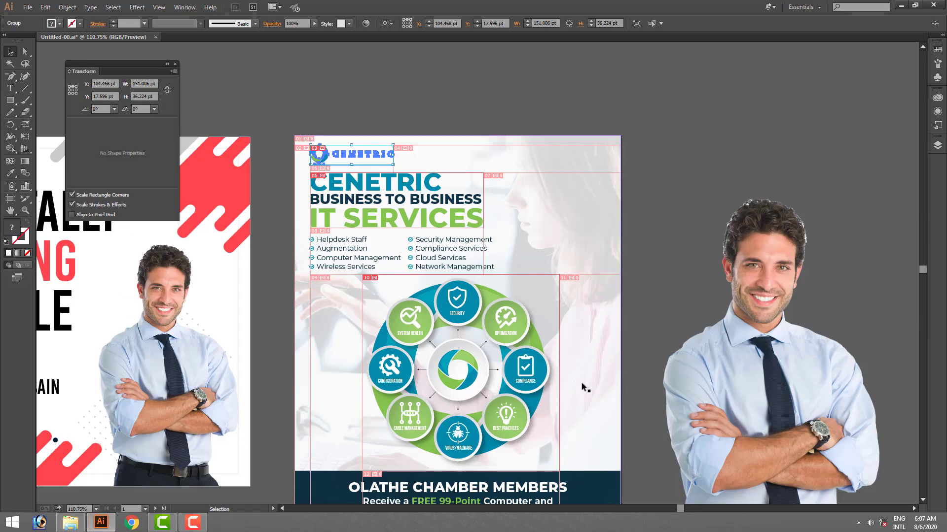
{"action": "scroll", "coordinate": [582, 383], "scroll_direction": "down", "scroll_amount": 5}
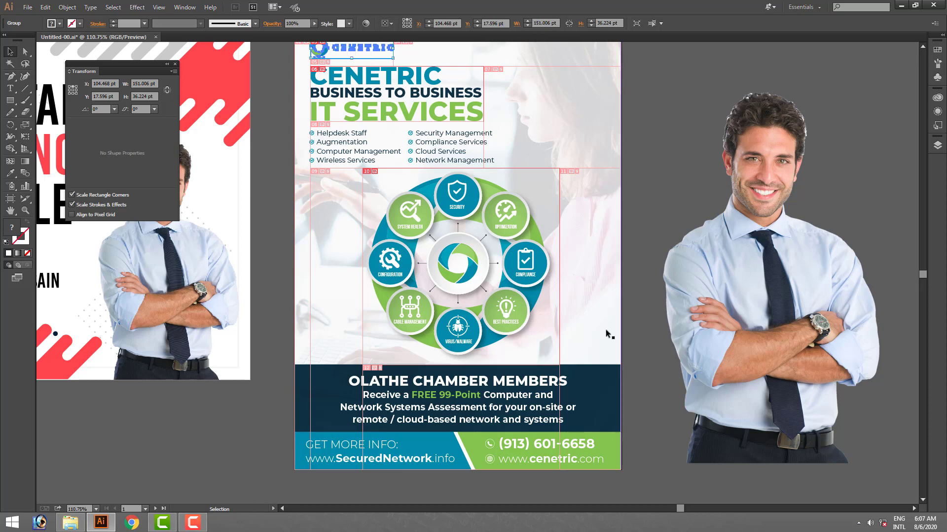
{"action": "scroll", "coordinate": [542, 296], "scroll_direction": "up", "scroll_amount": 1}
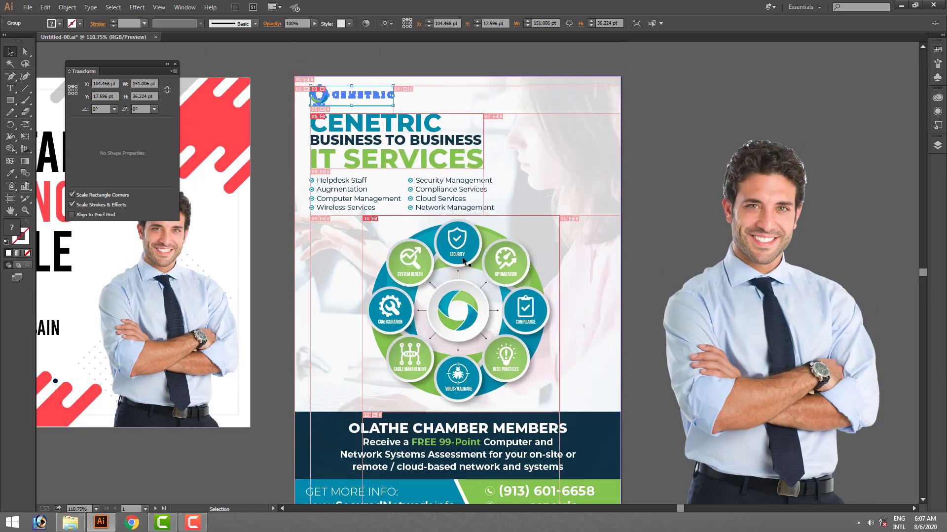
Step: Make slices from the two bulleted service lists below the flyer's IT Services heading, selecting both lists together
{"action": "left_click", "coordinate": [453, 202]}
{"action": "left_click", "coordinate": [375, 206]}
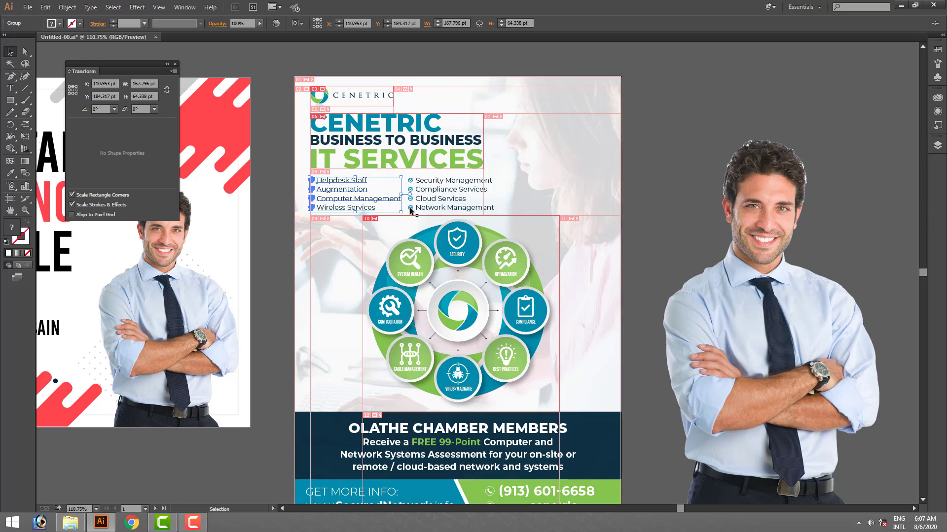
{"action": "left_click", "coordinate": [440, 203], "text": "shift"}
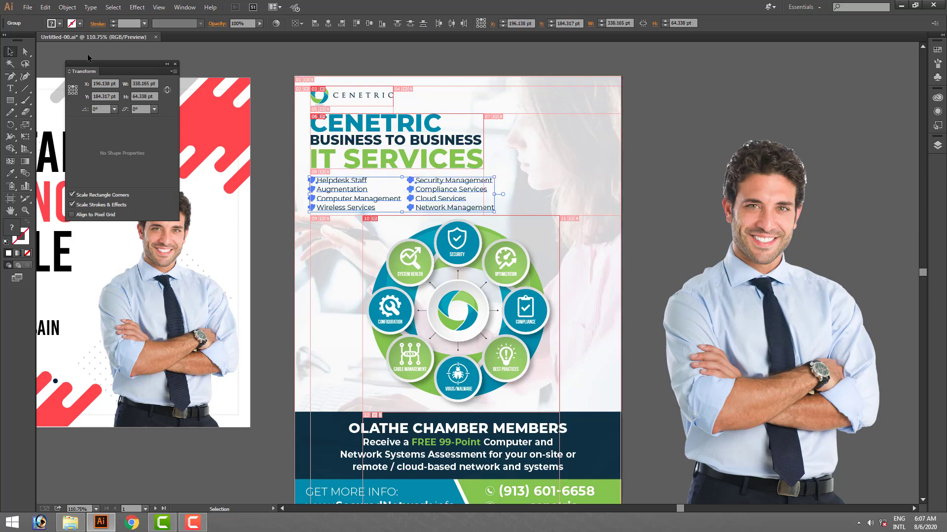
{"action": "left_click", "coordinate": [67, 7]}
{"action": "mouse_move", "coordinate": [91, 177]}
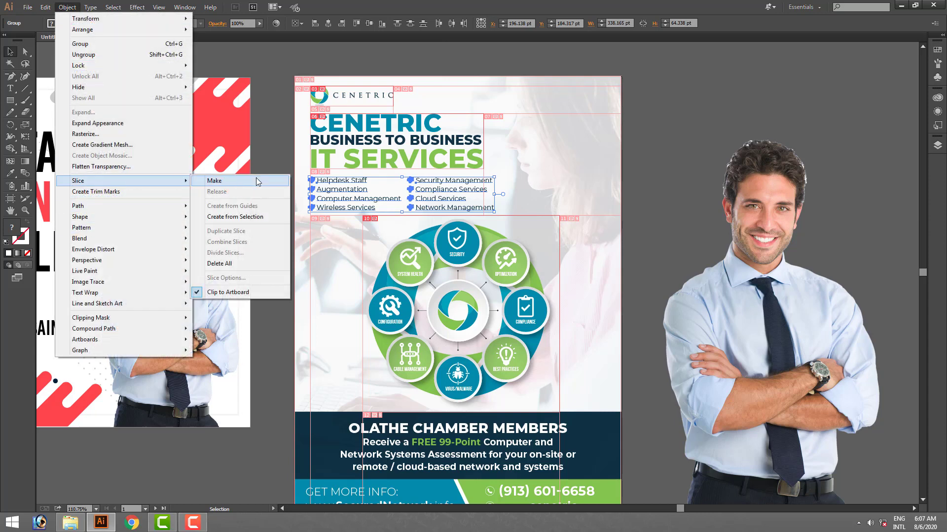
{"action": "left_click", "coordinate": [256, 180]}
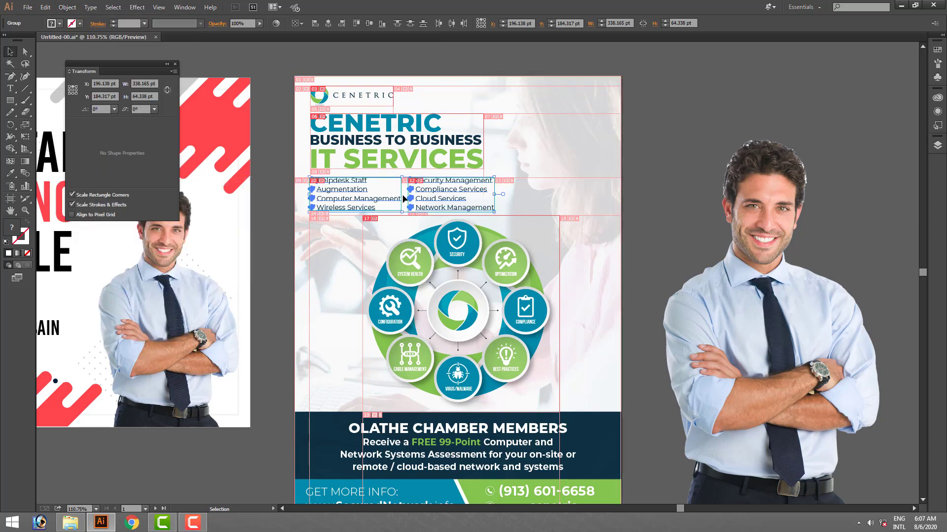
Step: Export the two service-list slices to the Desktop with Save Selected Slices as images only, under the name 1
{"action": "left_click", "coordinate": [27, 7]}
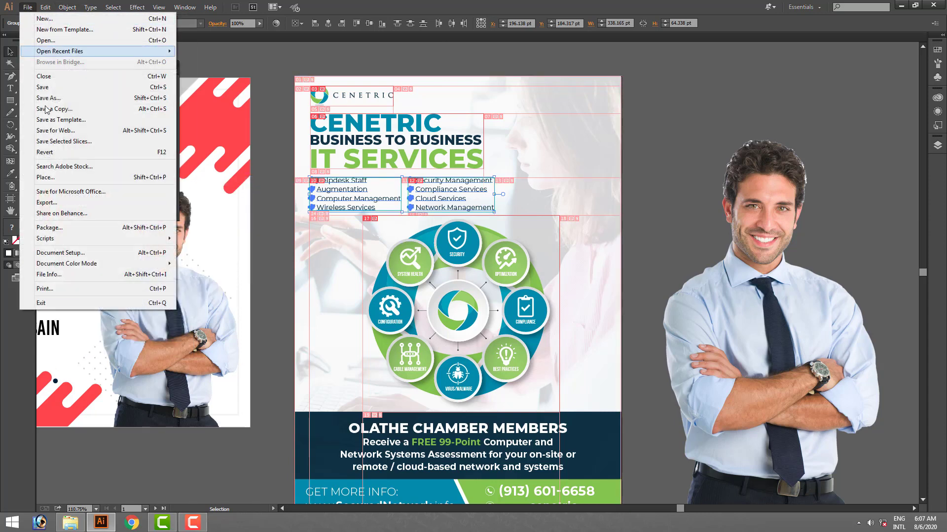
{"action": "left_click", "coordinate": [66, 141]}
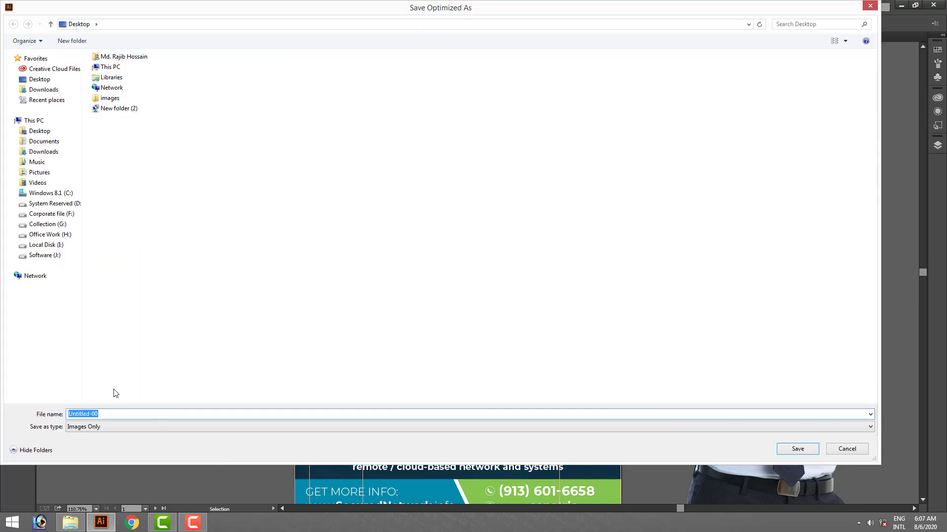
{"action": "type", "text": "0"}
{"action": "key", "text": "Return"}
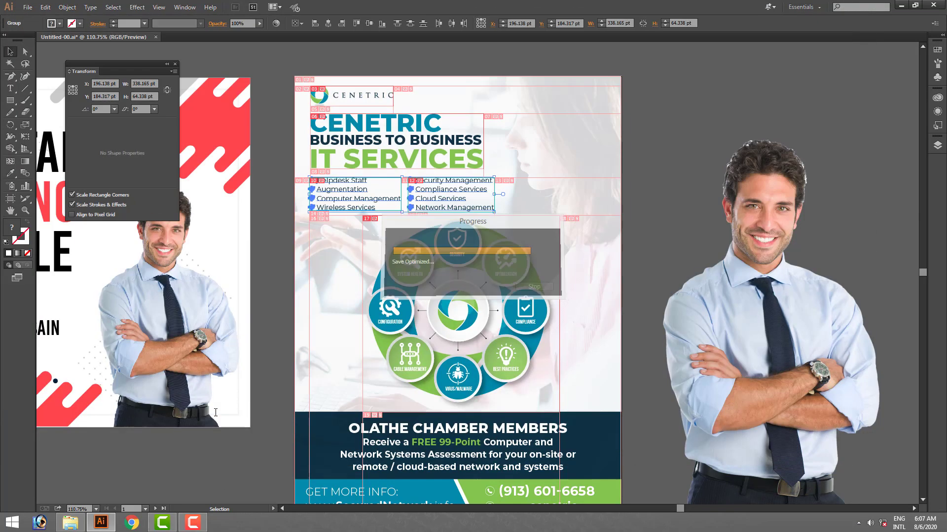
Step: Switch to the images folder in File Explorer and check the two exported service-list images
{"action": "left_click", "coordinate": [68, 523]}
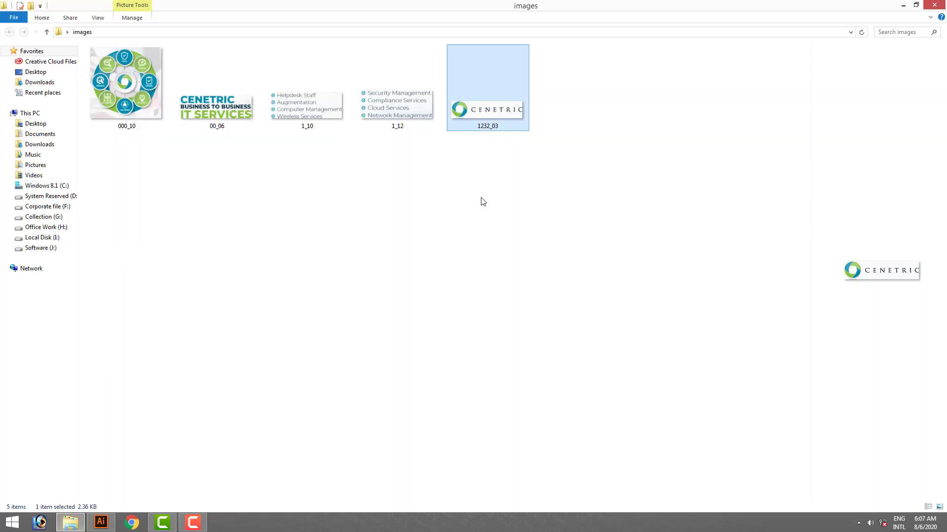
{"action": "left_click", "coordinate": [444, 184]}
{"action": "left_click", "coordinate": [330, 121]}
{"action": "left_click", "coordinate": [373, 115]}
{"action": "left_click", "coordinate": [328, 116]}
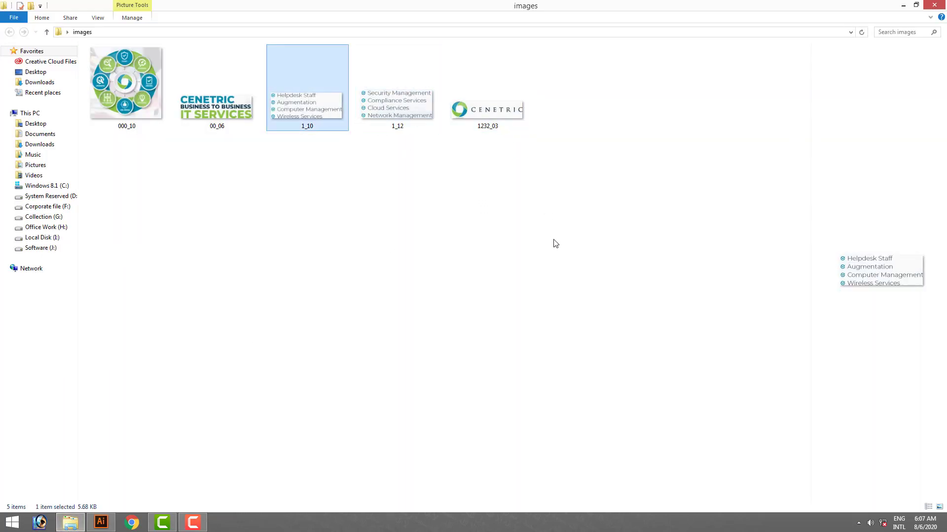